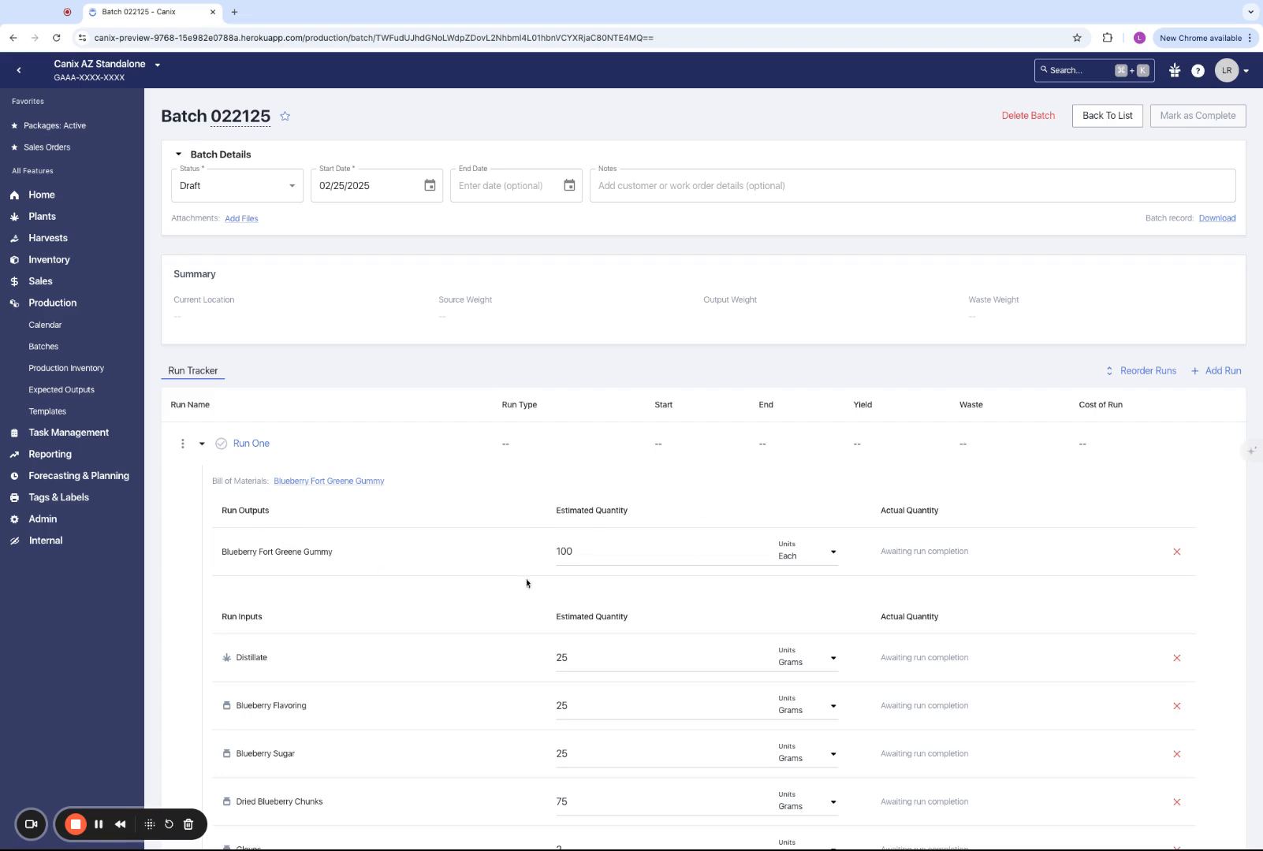
- Review Run One's bill of materials, checking the estimated and actual quantities of its outputs and inputs
{"action": "scroll", "coordinate": [504, 603], "scroll_direction": "down", "scroll_amount": 2}
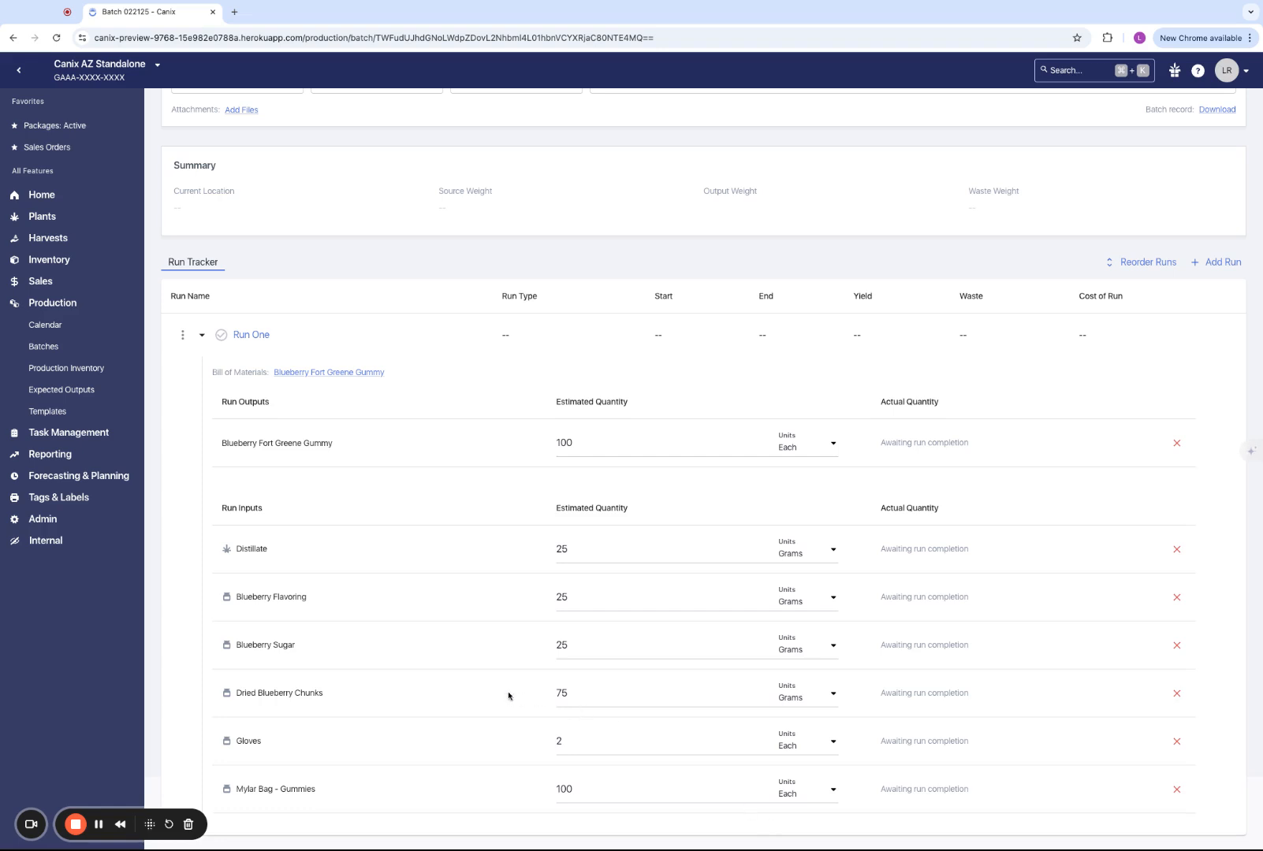
{"action": "scroll", "coordinate": [145, 555], "scroll_direction": "up", "scroll_amount": 2}
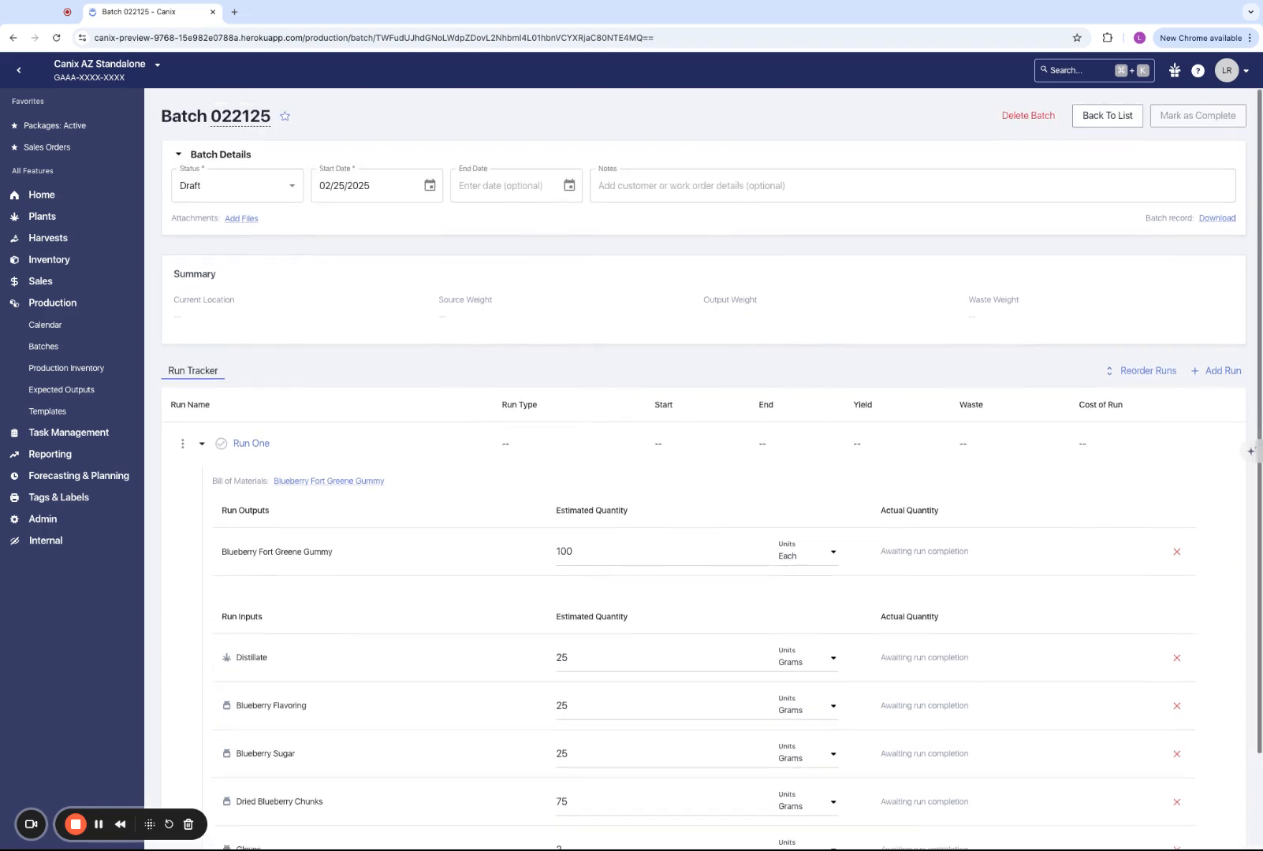
{"action": "left_click", "coordinate": [202, 447]}
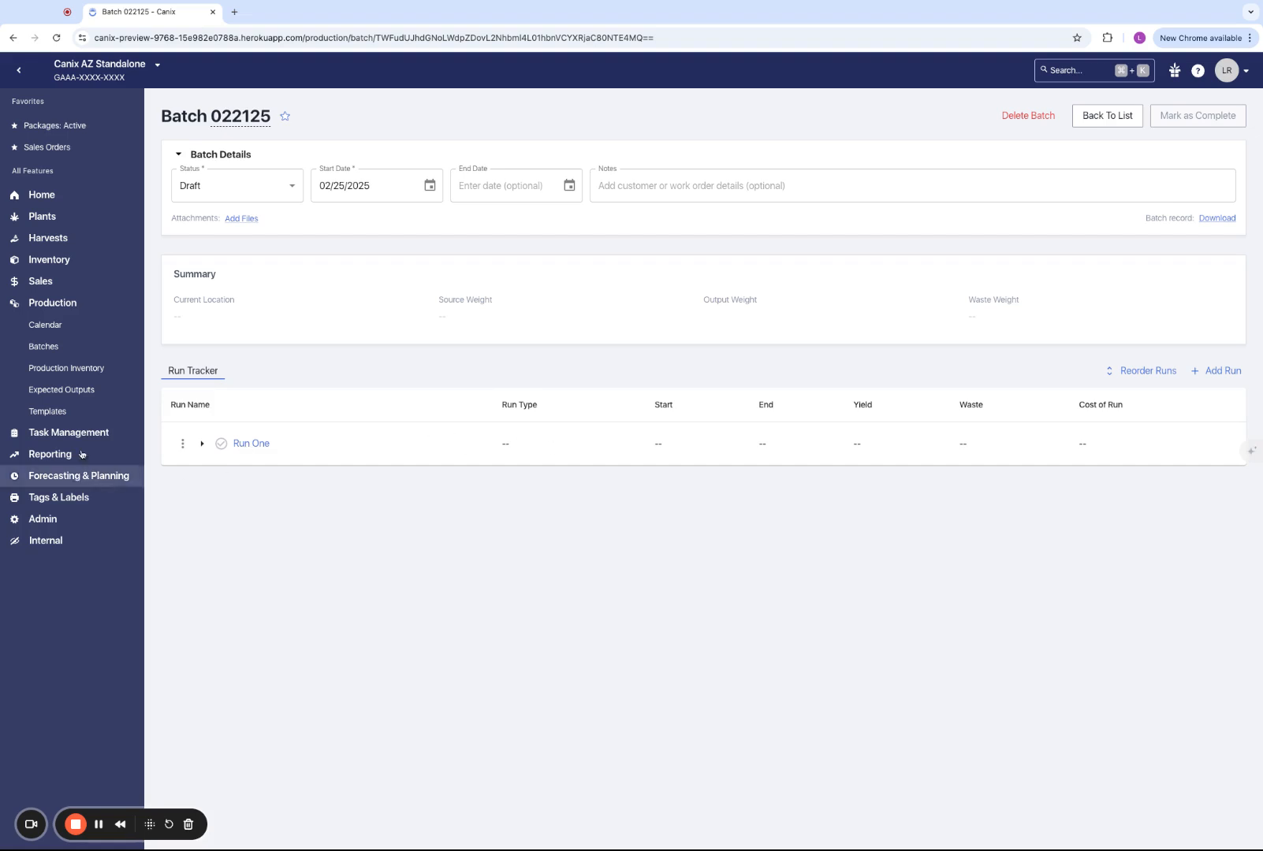
{"action": "left_click", "coordinate": [202, 448]}
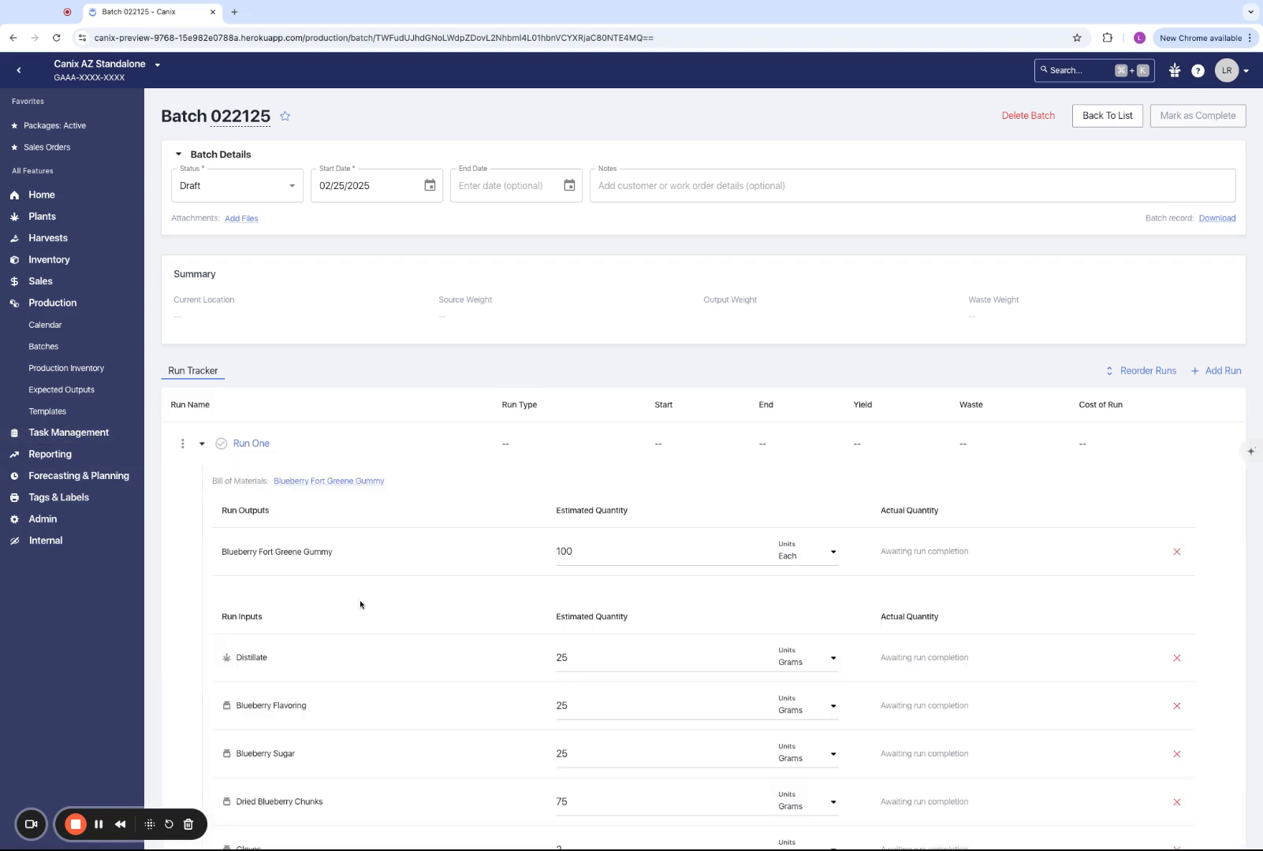
{"action": "scroll", "coordinate": [360, 605], "scroll_direction": "down", "scroll_amount": 2}
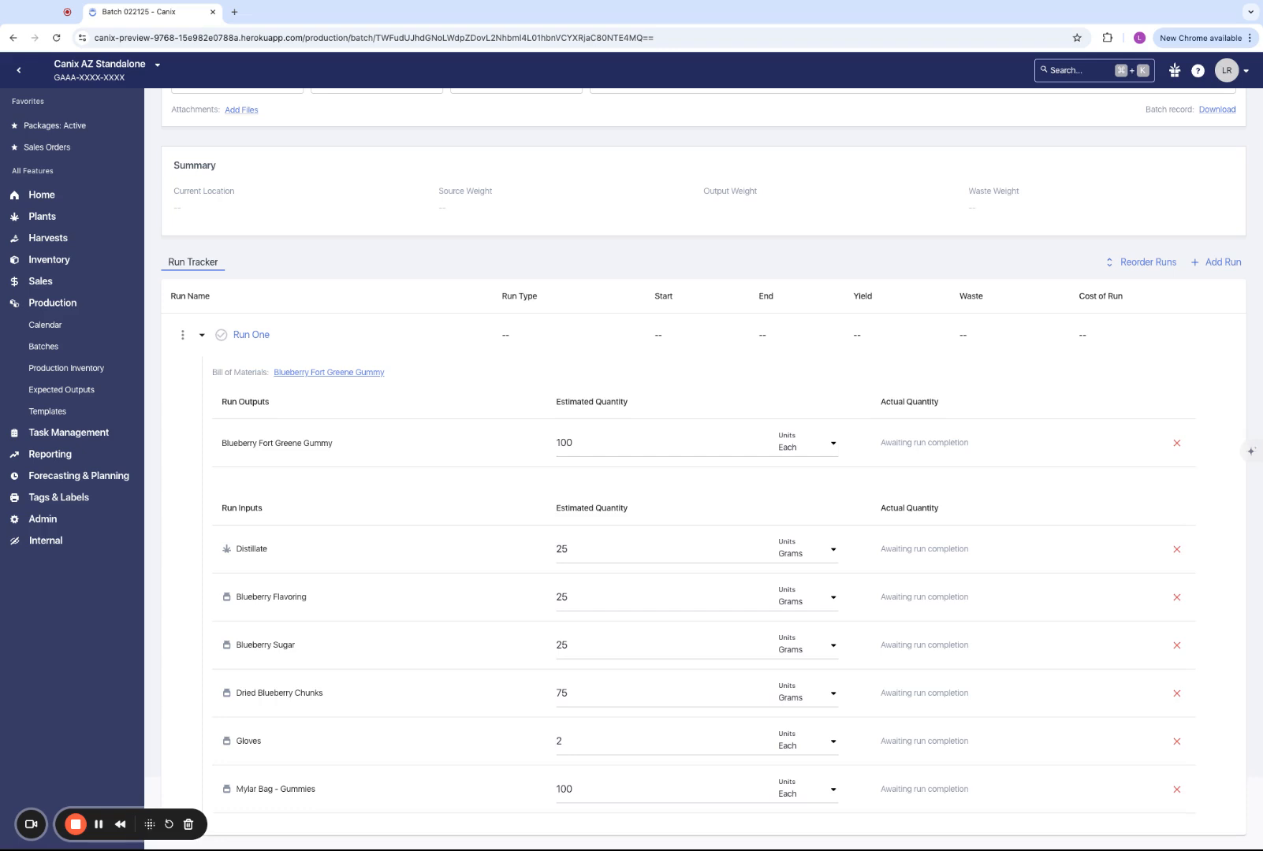
{"action": "triple_click", "coordinate": [219, 403]}
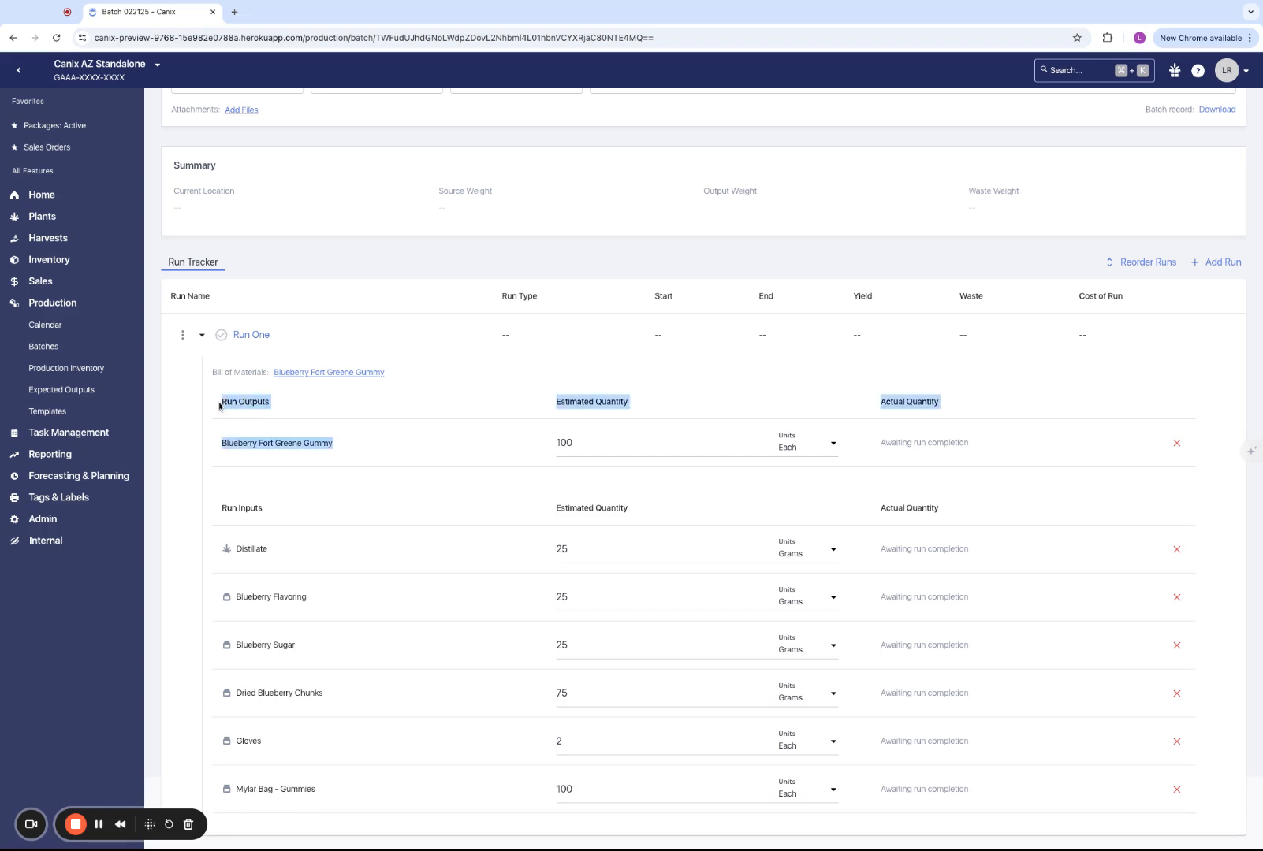
{"action": "left_click", "coordinate": [221, 407]}
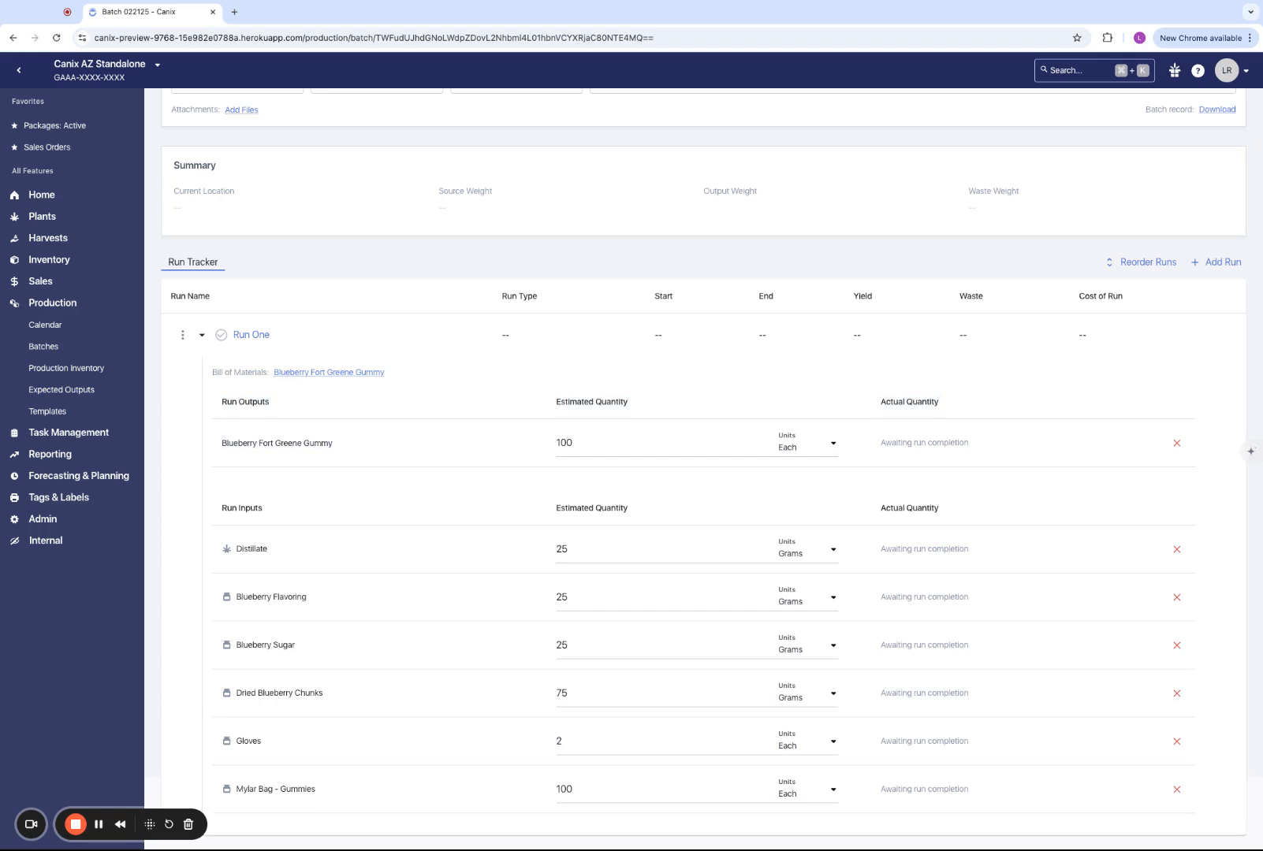
{"action": "left_click_drag", "start_coordinate": [221, 402], "coordinate": [337, 444]}
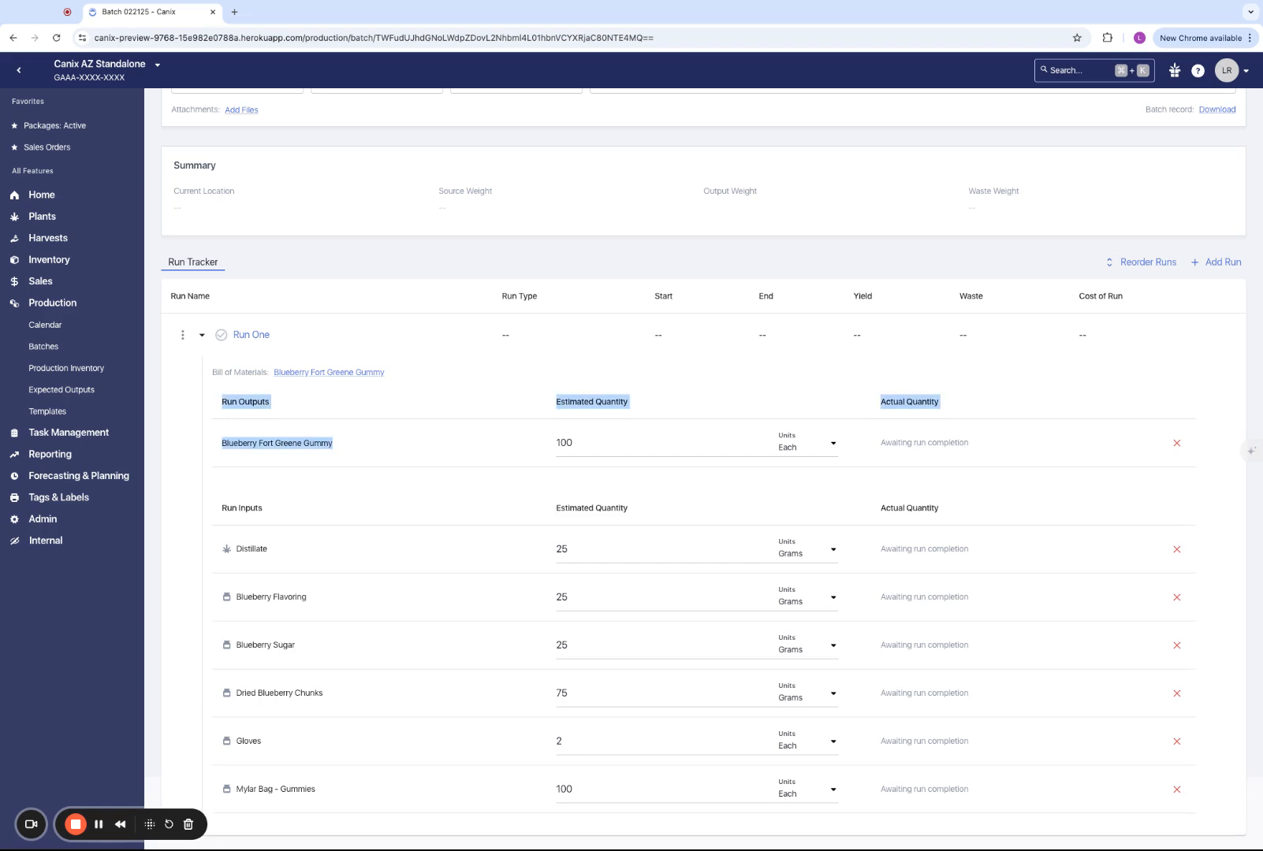
{"action": "left_click", "coordinate": [339, 444]}
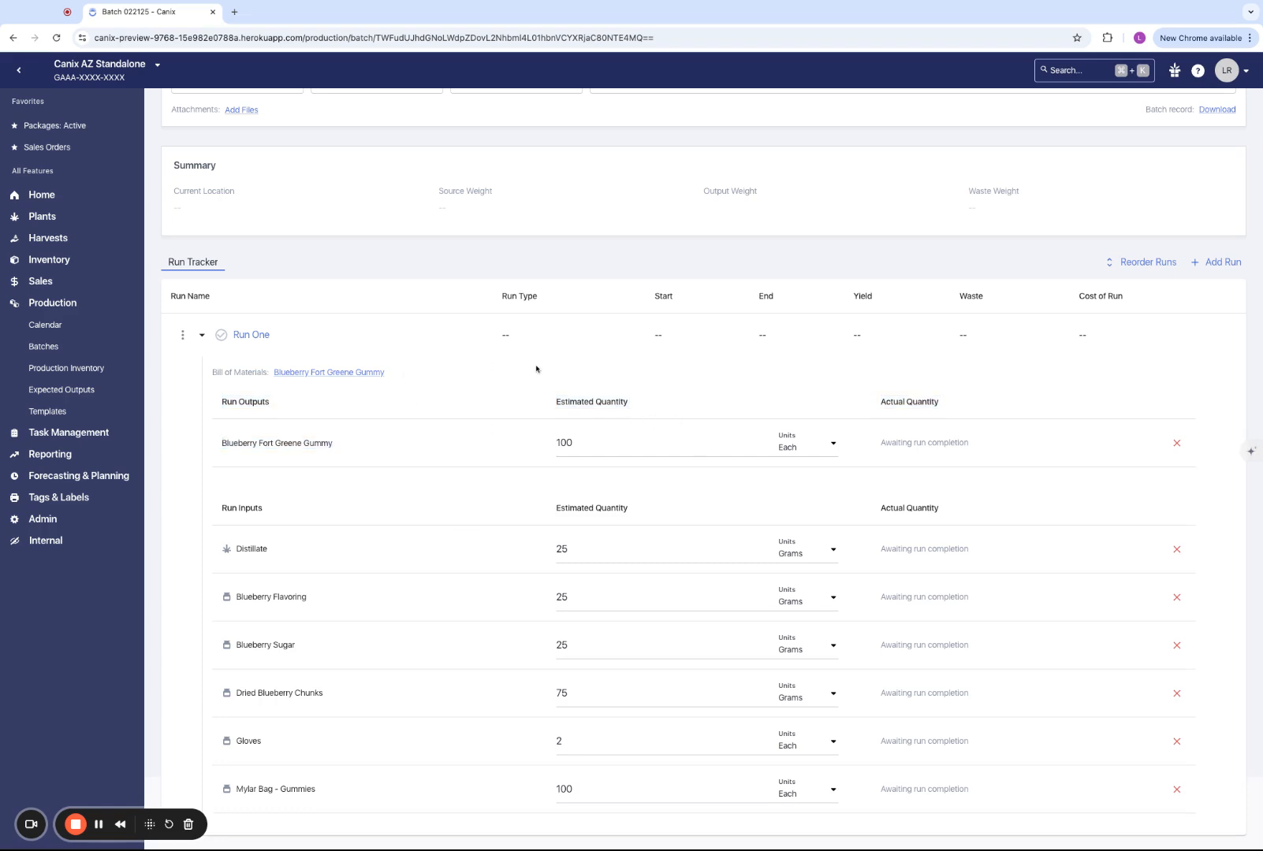
{"action": "triple_click", "coordinate": [879, 446]}
{"action": "left_click", "coordinate": [880, 449]}
- Set Run One's estimated output quantity for Blueberry Fort Greene Gummy to 120
{"action": "scroll", "coordinate": [569, 564], "scroll_direction": "up", "scroll_amount": 2}
{"action": "double_click", "coordinate": [569, 561]}
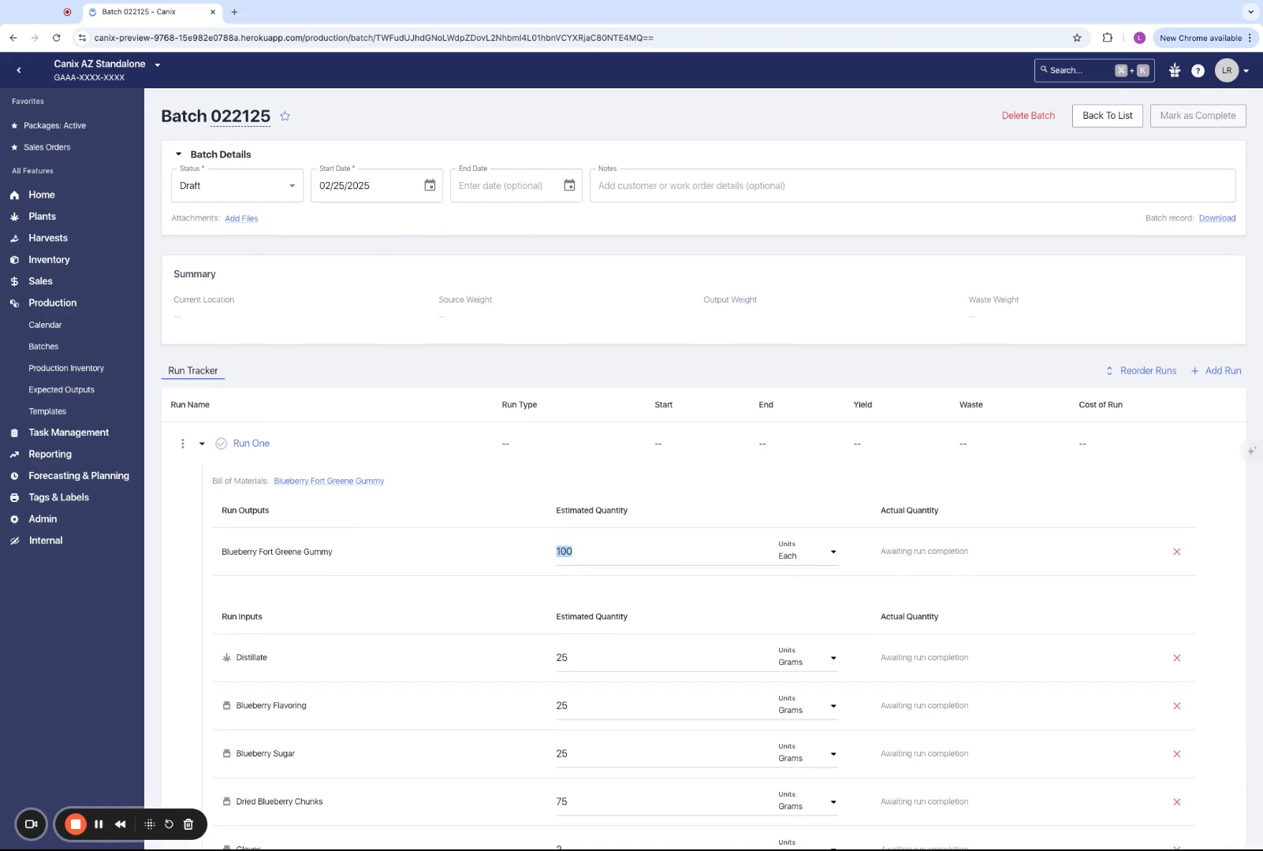
{"action": "type", "text": "120"}
{"action": "left_click", "coordinate": [540, 584]}
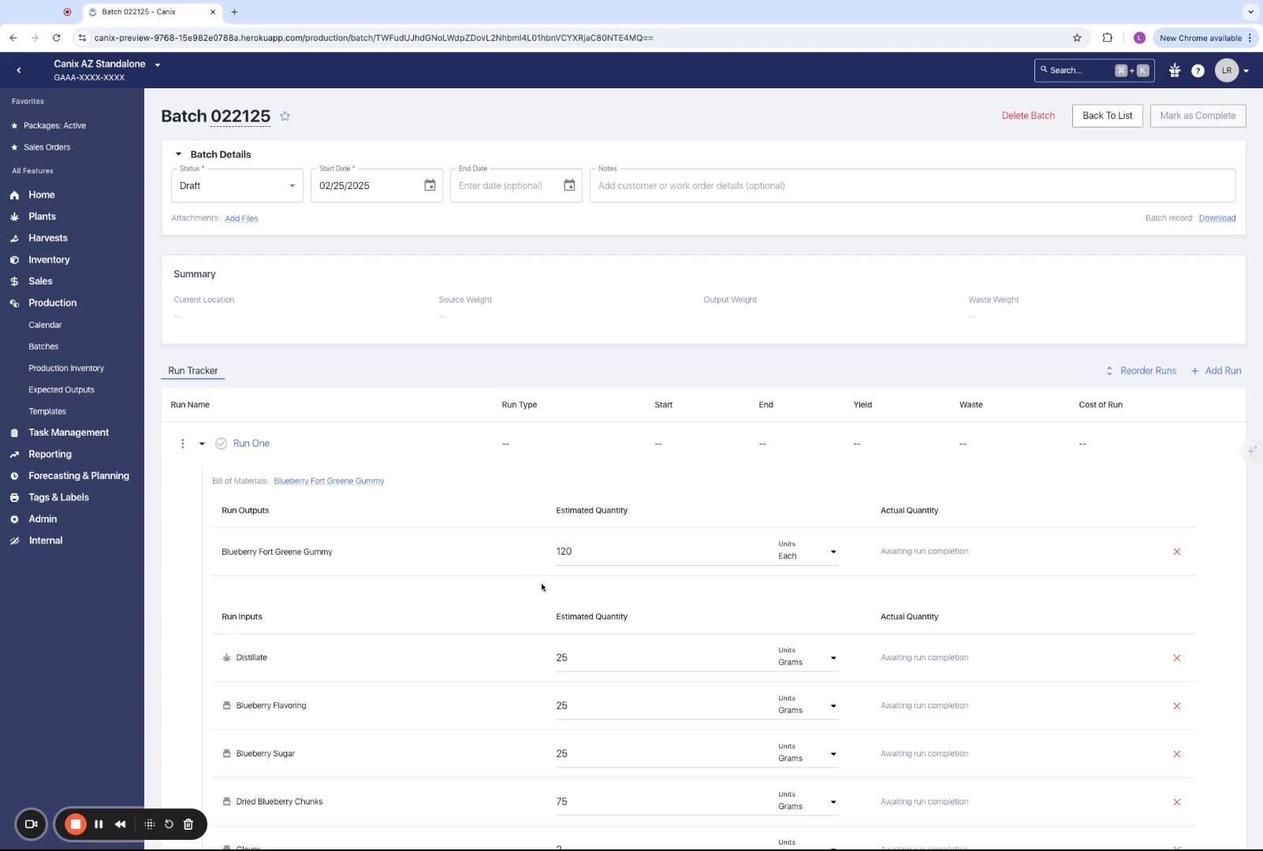
- Set the gummy's estimated output quantity to 140 and update the estimated input quantities proportionally
{"action": "left_click", "coordinate": [589, 555]}
{"action": "left_click", "coordinate": [589, 555]}
{"action": "type", "text": "140"}
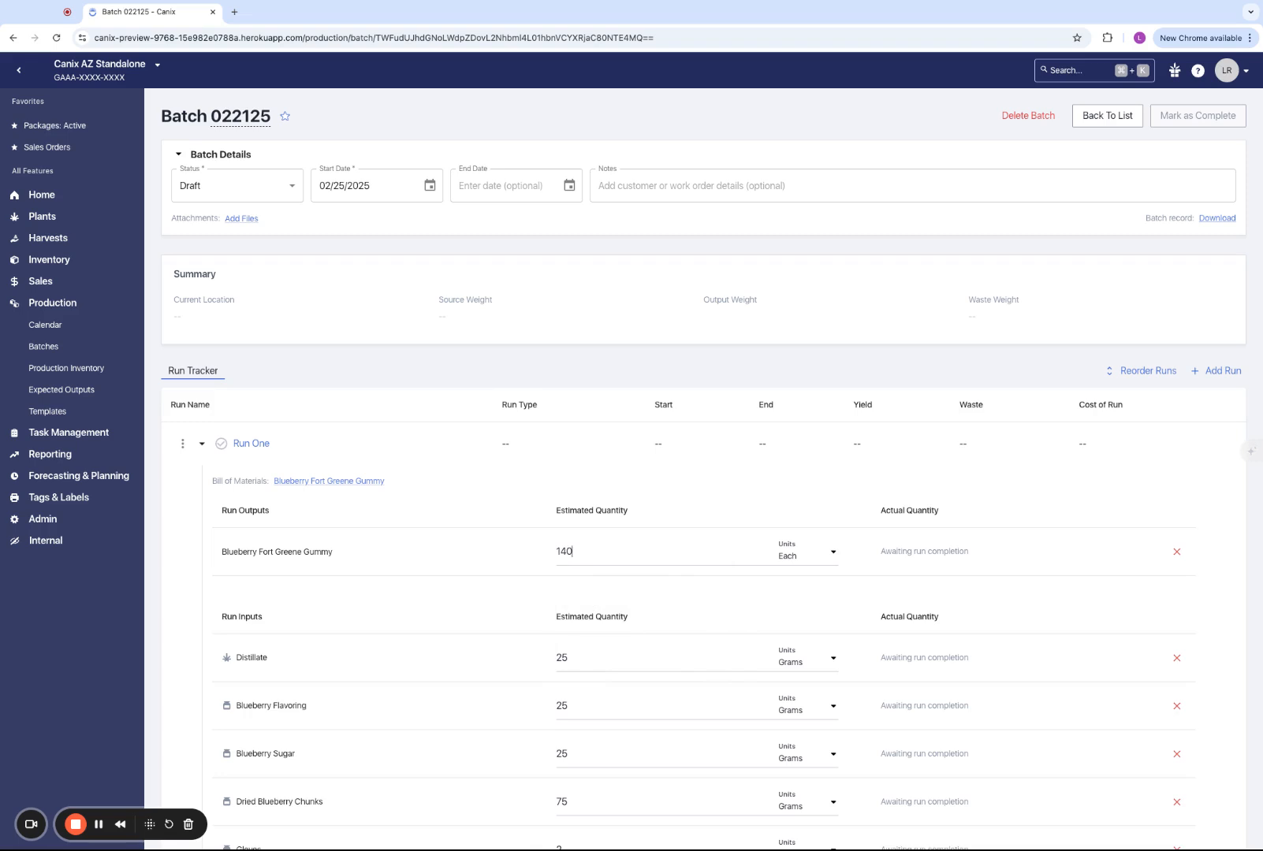
{"action": "key", "text": "Return"}
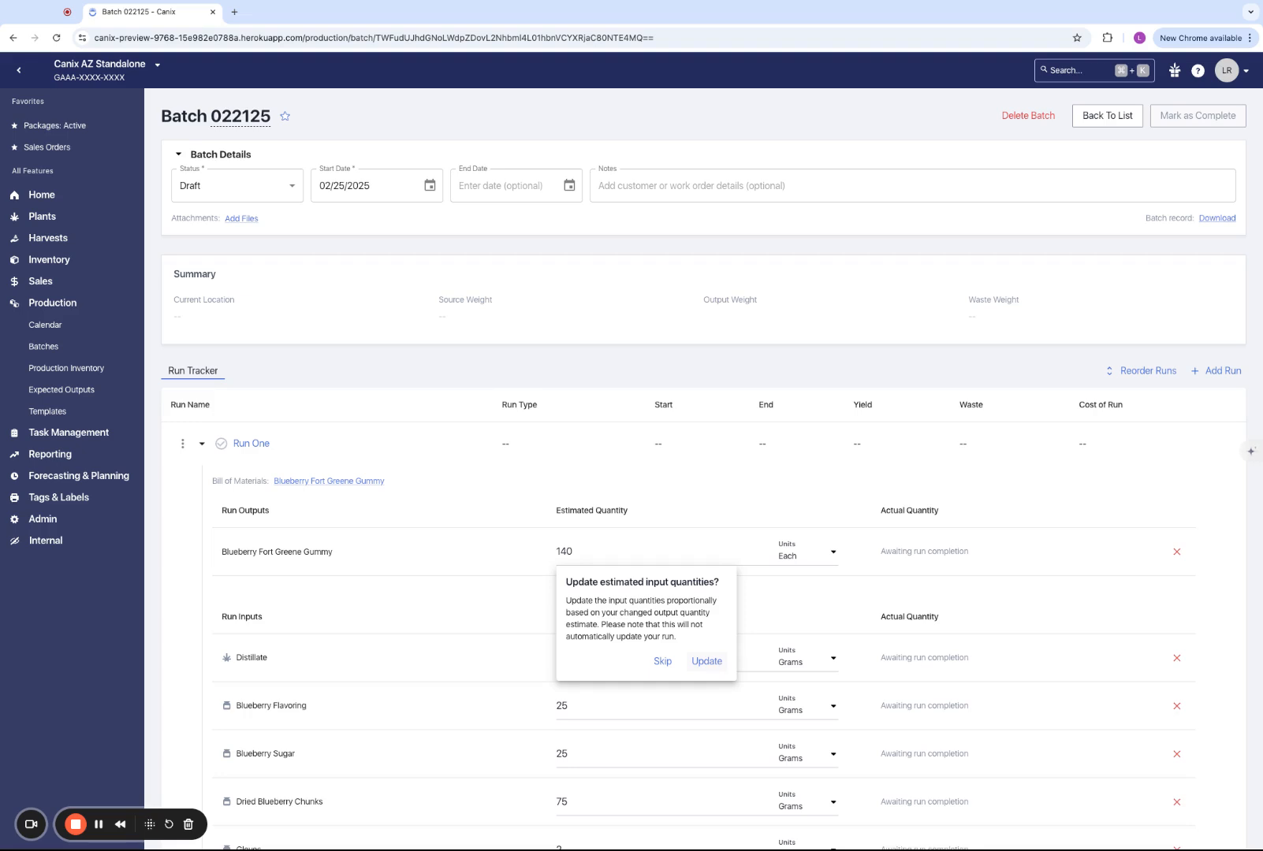
{"action": "left_click", "coordinate": [707, 661]}
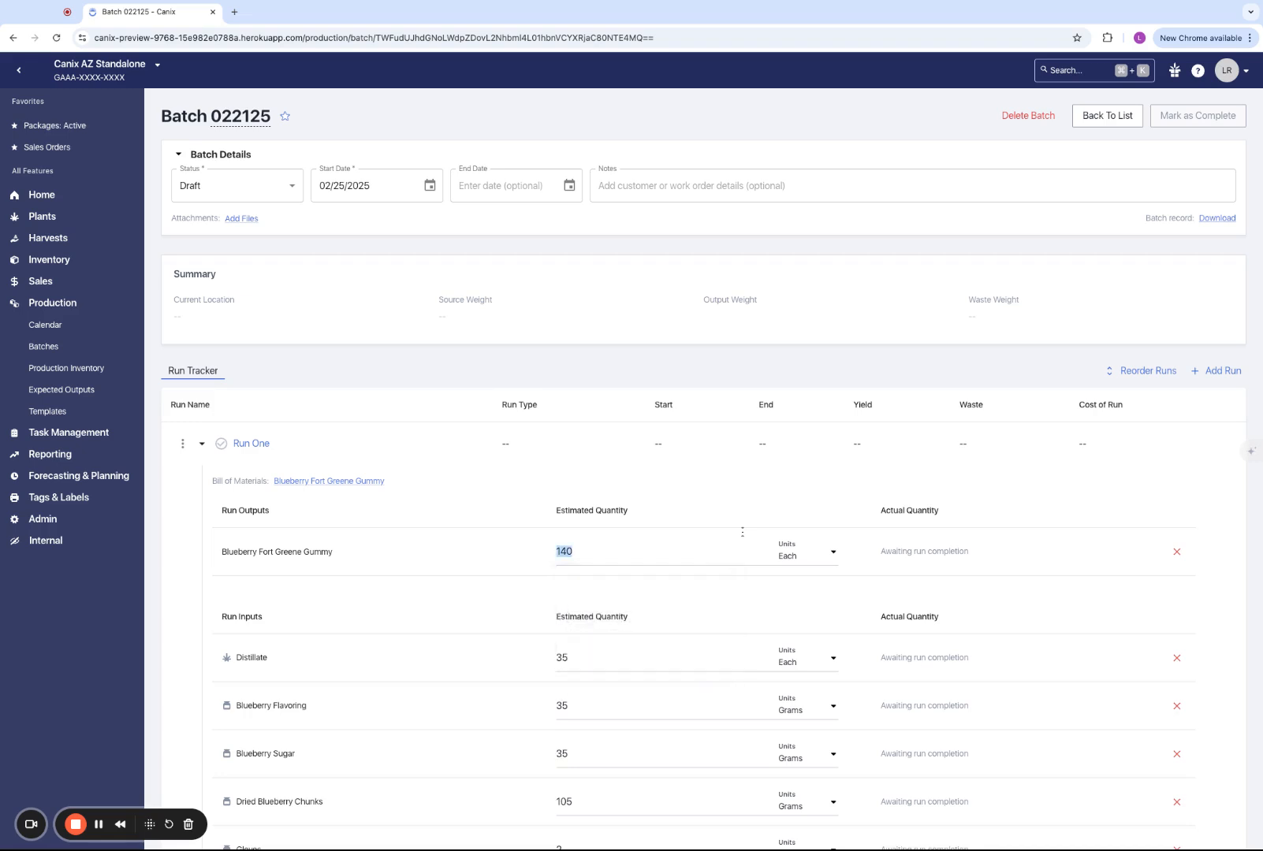
- Set the estimated output quantity of Blueberry Fort Greene Gummy to 100 and update the estimated input quantities proportionally
{"action": "scroll", "coordinate": [731, 560], "scroll_direction": "down", "scroll_amount": 2}
{"action": "scroll", "coordinate": [706, 526], "scroll_direction": "down", "scroll_amount": 1}
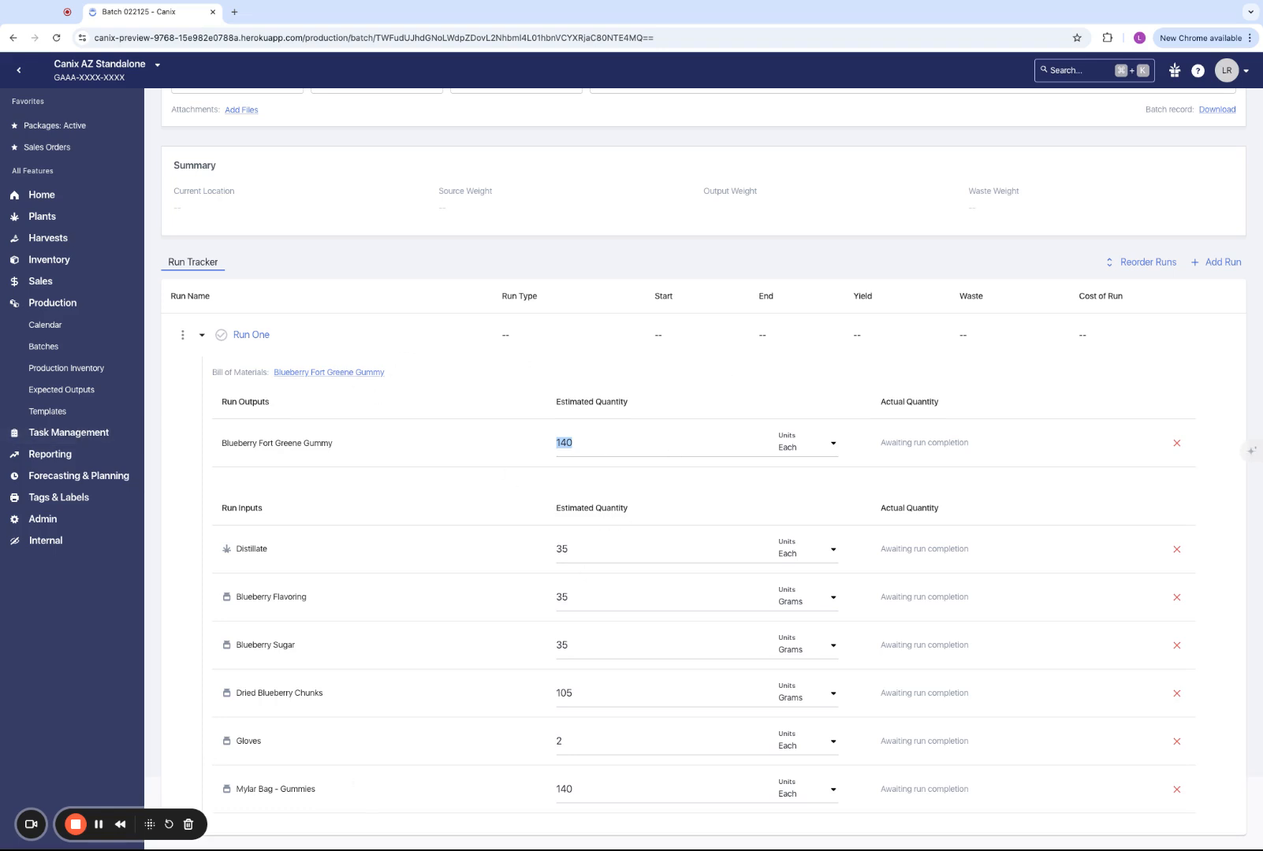
{"action": "type", "text": "100"}
{"action": "left_click", "coordinate": [716, 411]}
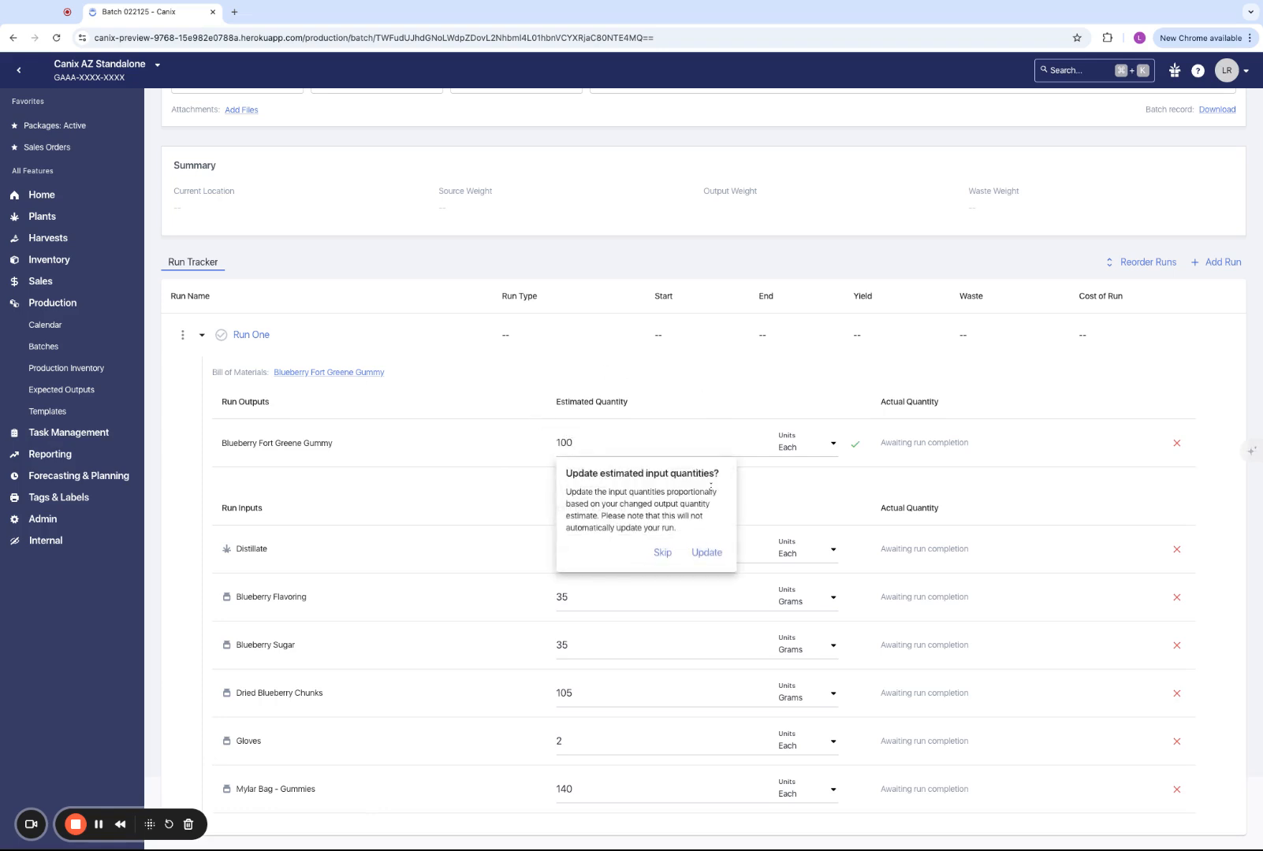
{"action": "left_click", "coordinate": [711, 554]}
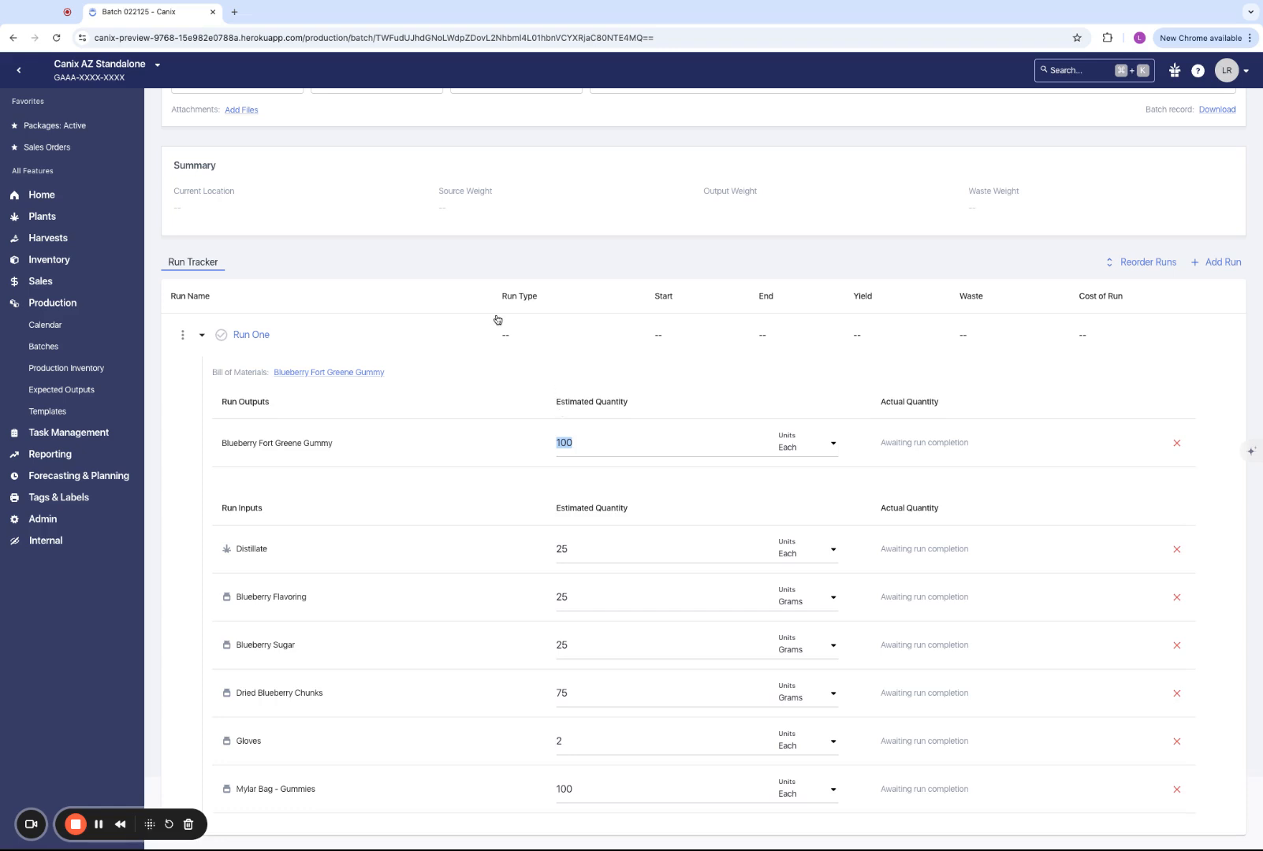
{"action": "scroll", "coordinate": [497, 320], "scroll_direction": "up", "scroll_amount": 2}
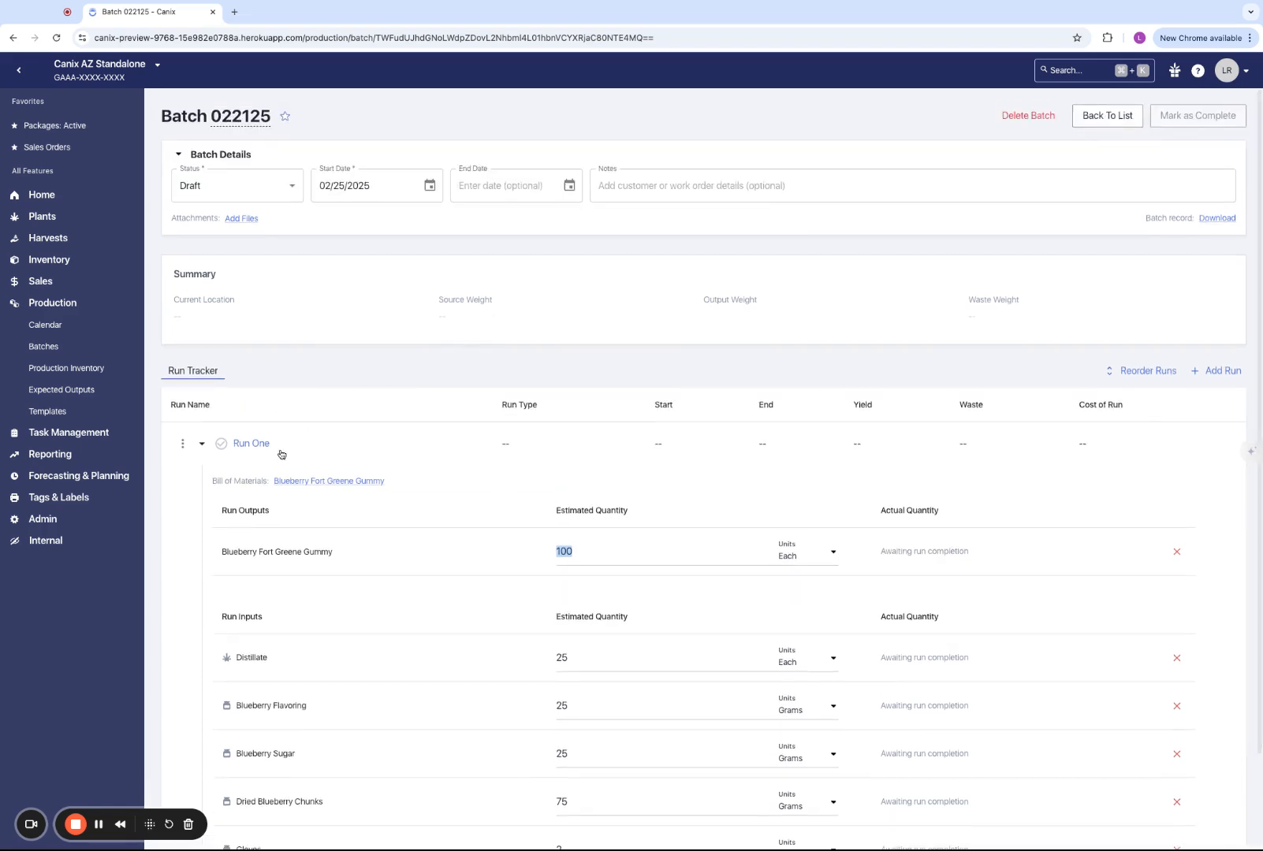
{"action": "left_click", "coordinate": [259, 447]}
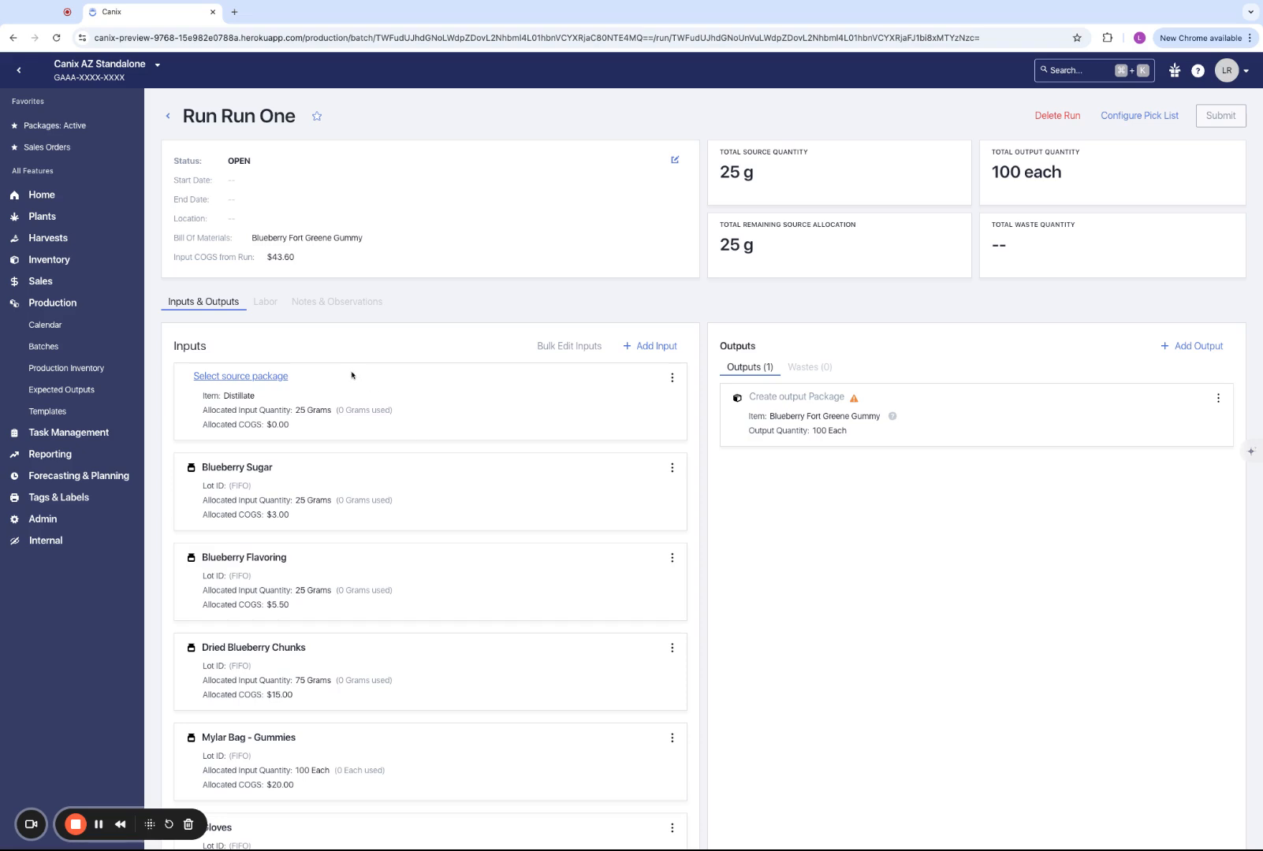
{"action": "left_click", "coordinate": [242, 376]}
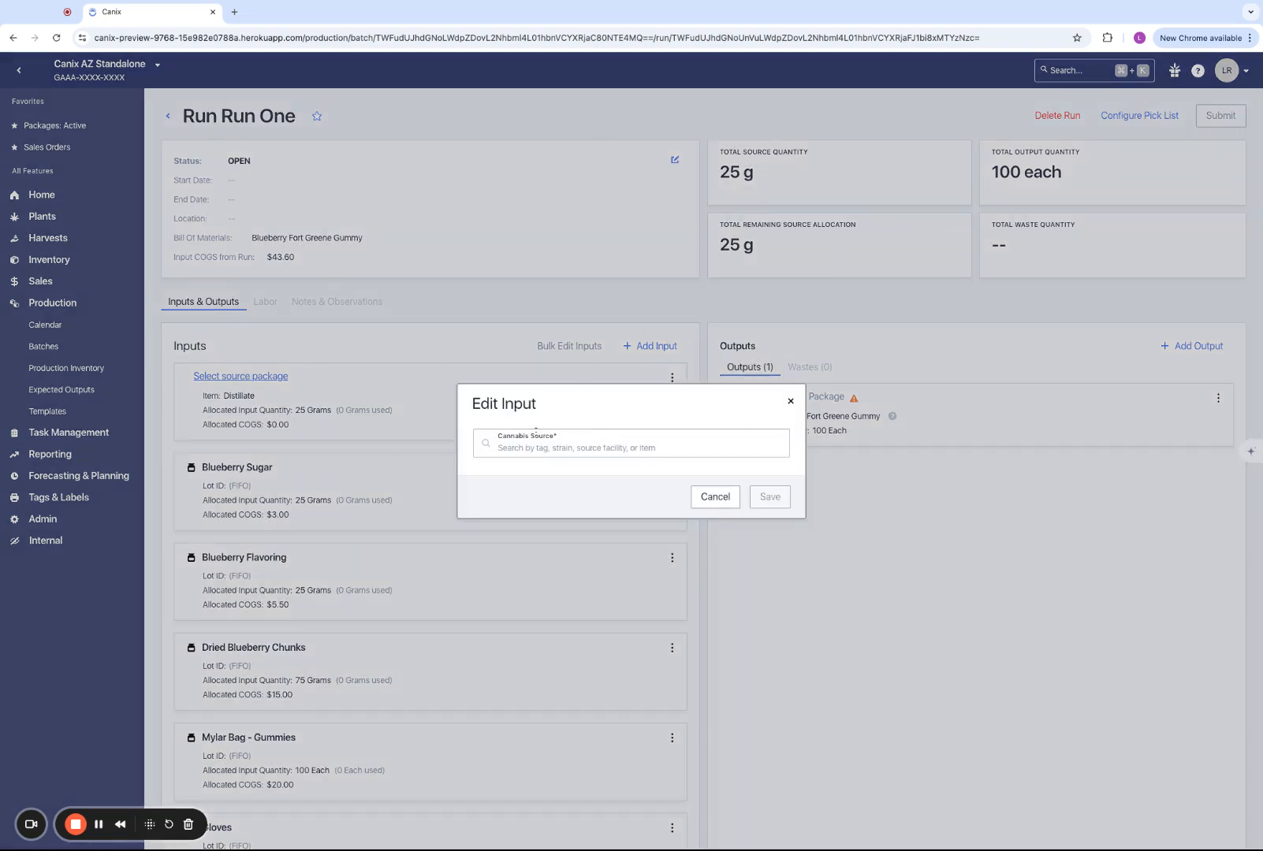
{"action": "left_click", "coordinate": [568, 449]}
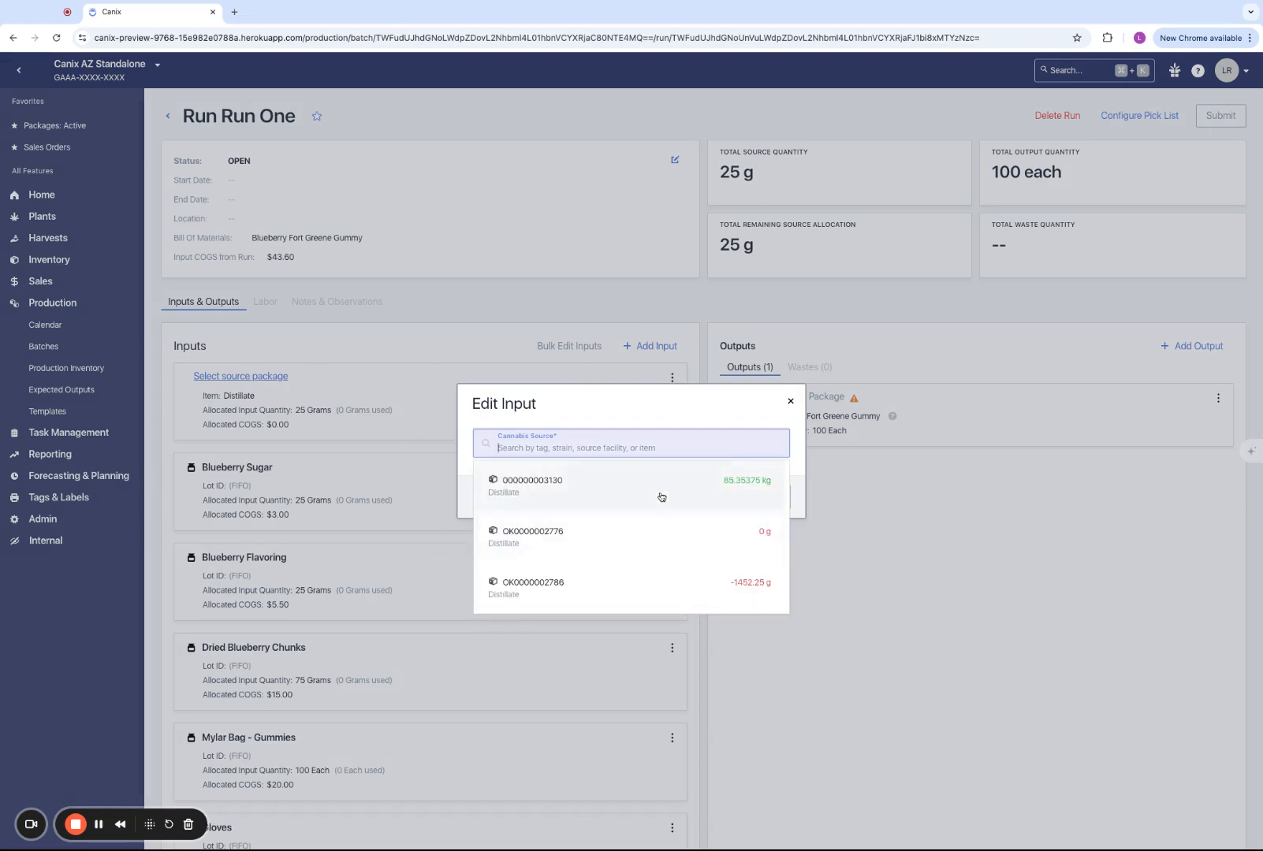
{"action": "left_click", "coordinate": [657, 494]}
{"action": "double_click", "coordinate": [612, 468]}
{"action": "type", "text": "1"}
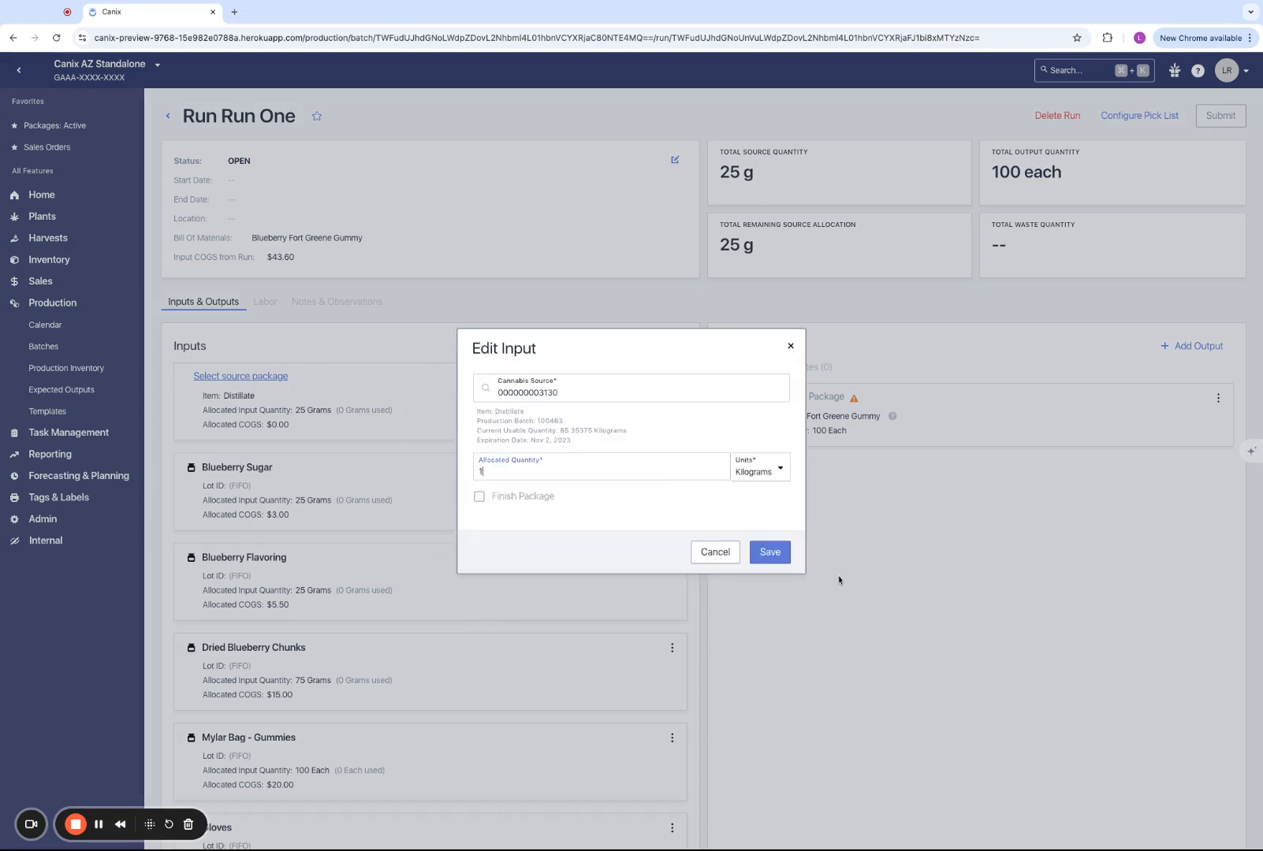
{"action": "left_click", "coordinate": [770, 551]}
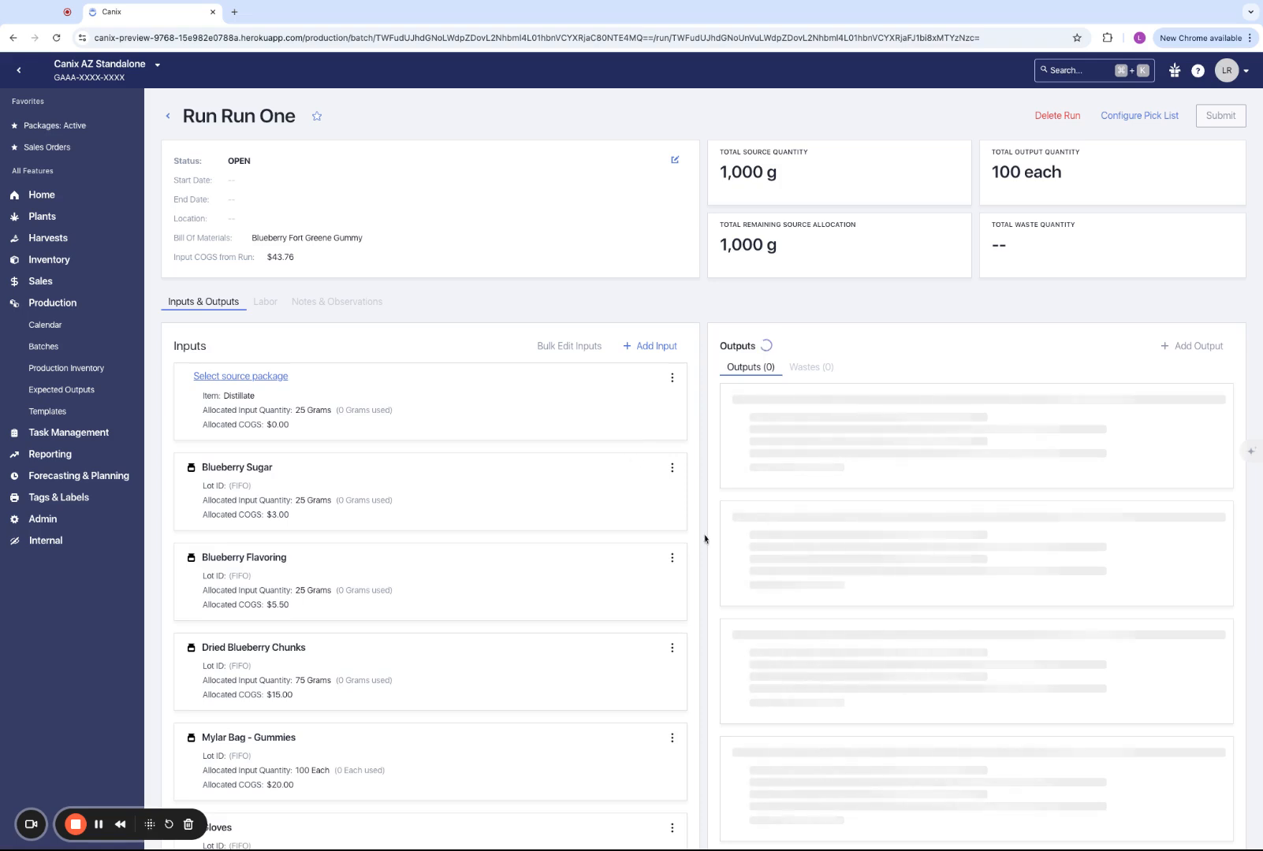
{"action": "scroll", "coordinate": [863, 600], "scroll_direction": "down", "scroll_amount": 1}
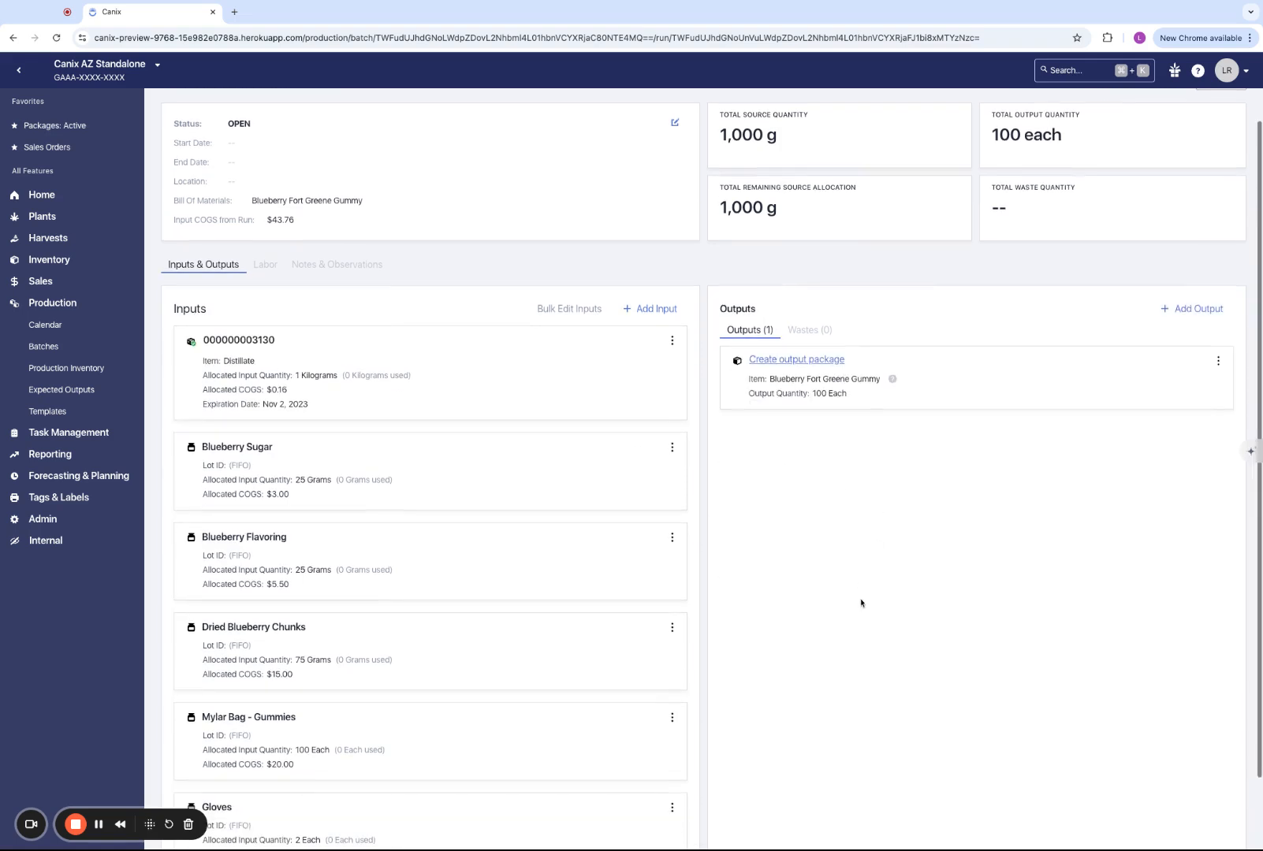
{"action": "left_click", "coordinate": [807, 361]}
{"action": "left_click", "coordinate": [802, 389]}
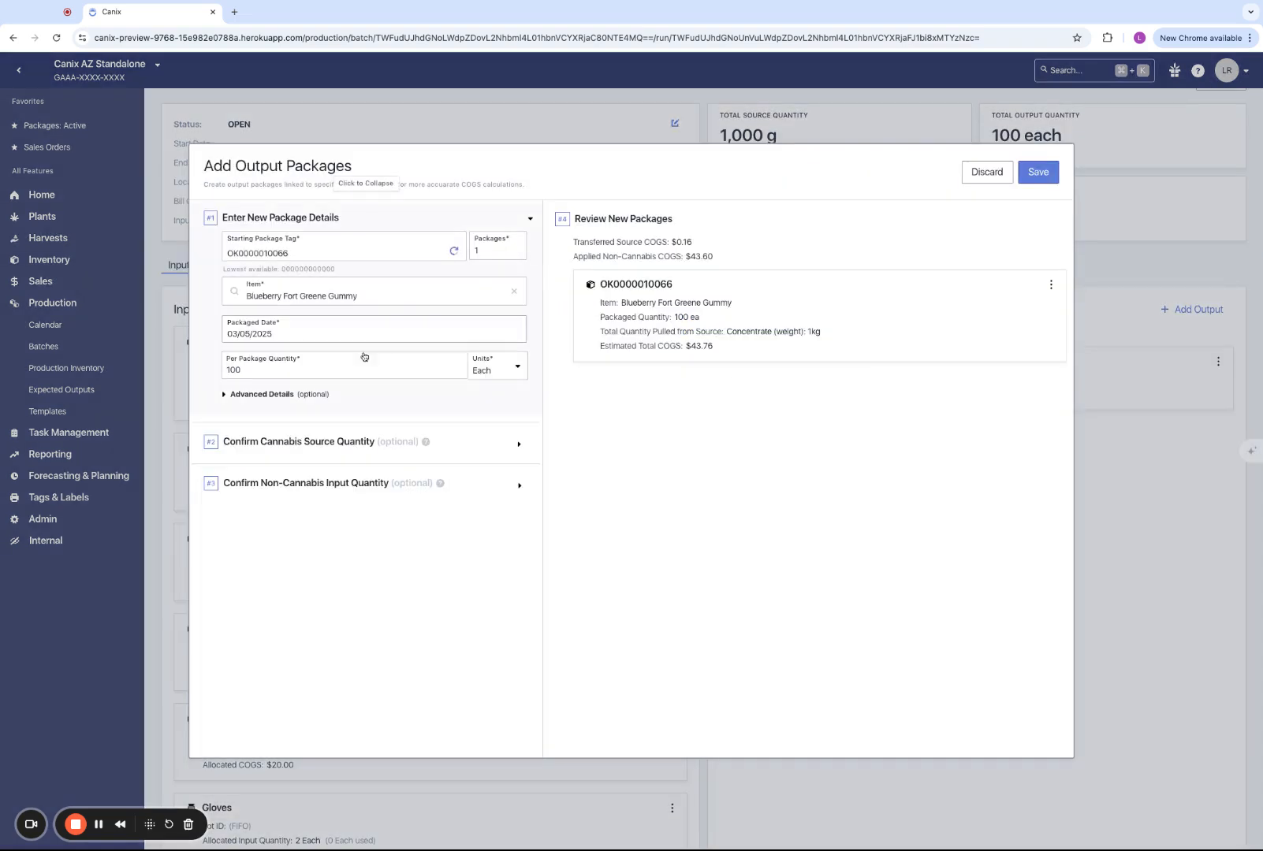
{"action": "left_click", "coordinate": [277, 253]}
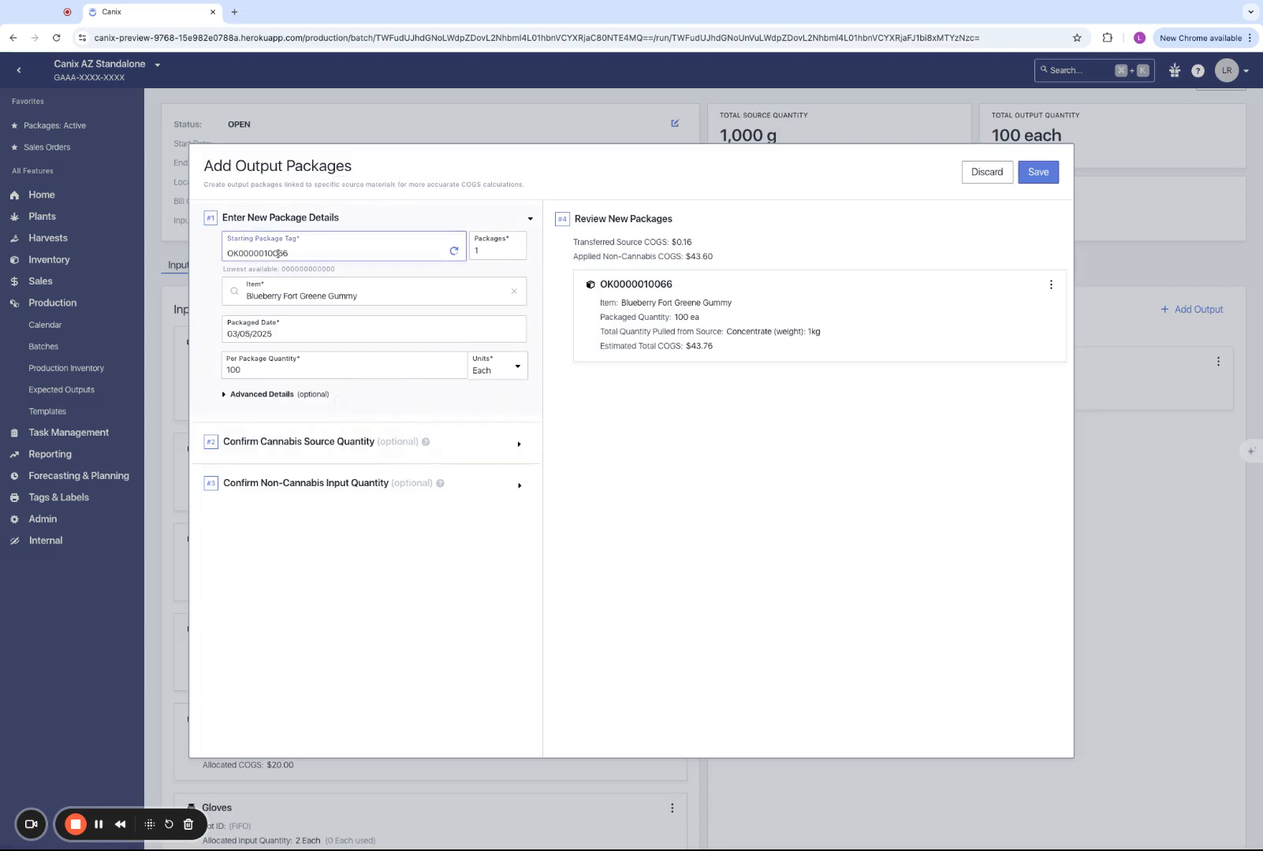
{"action": "left_click", "coordinate": [1039, 172]}
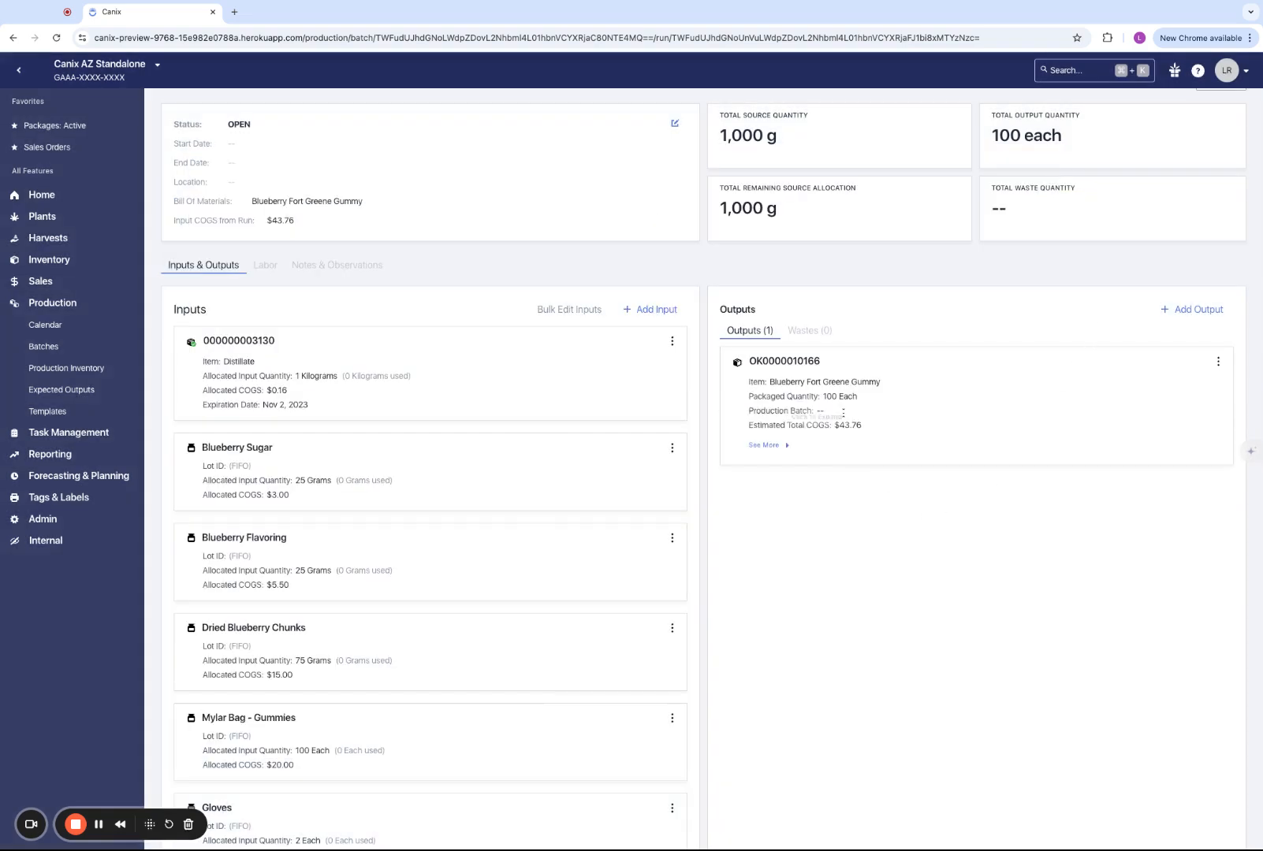
- Submit Run One and acknowledge the success message
{"action": "scroll", "coordinate": [842, 403], "scroll_direction": "up", "scroll_amount": 1}
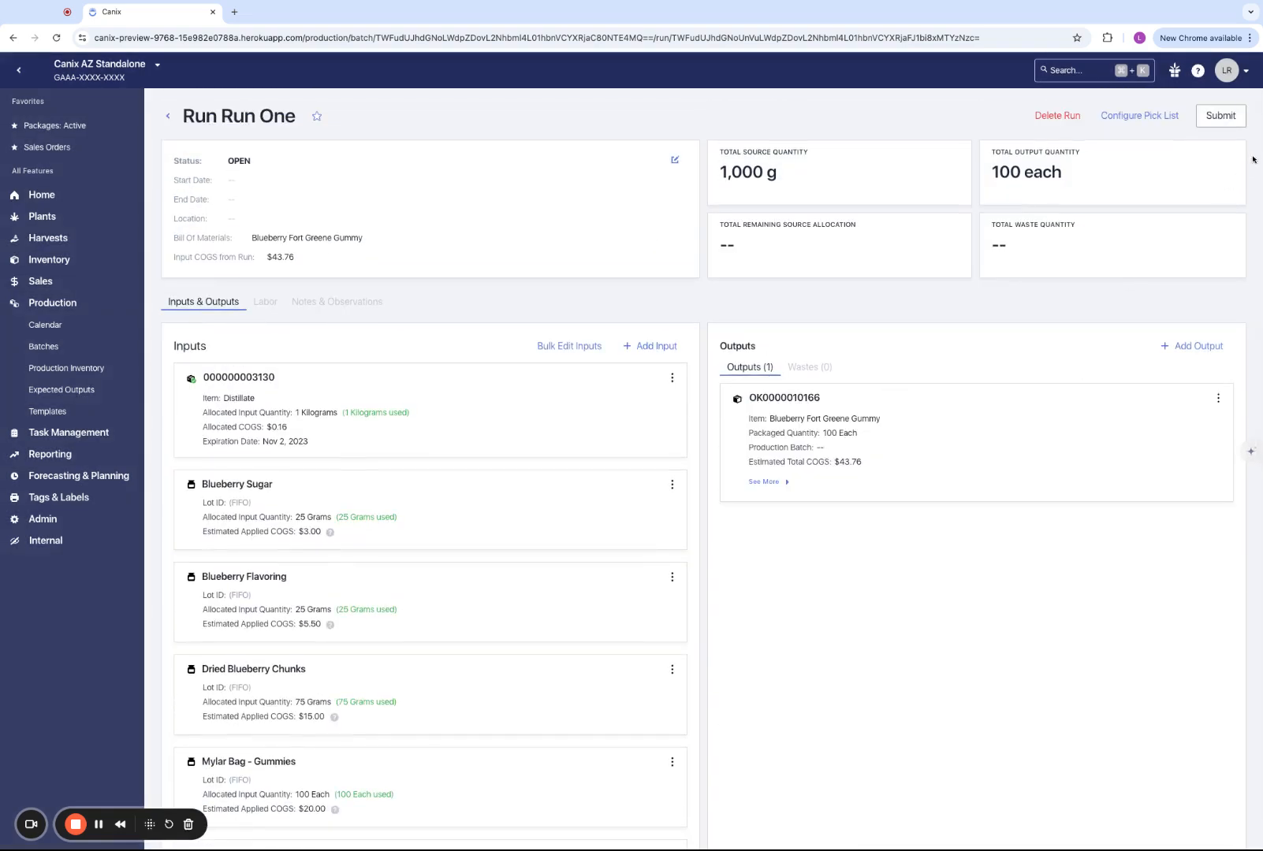
{"action": "left_click", "coordinate": [1220, 115]}
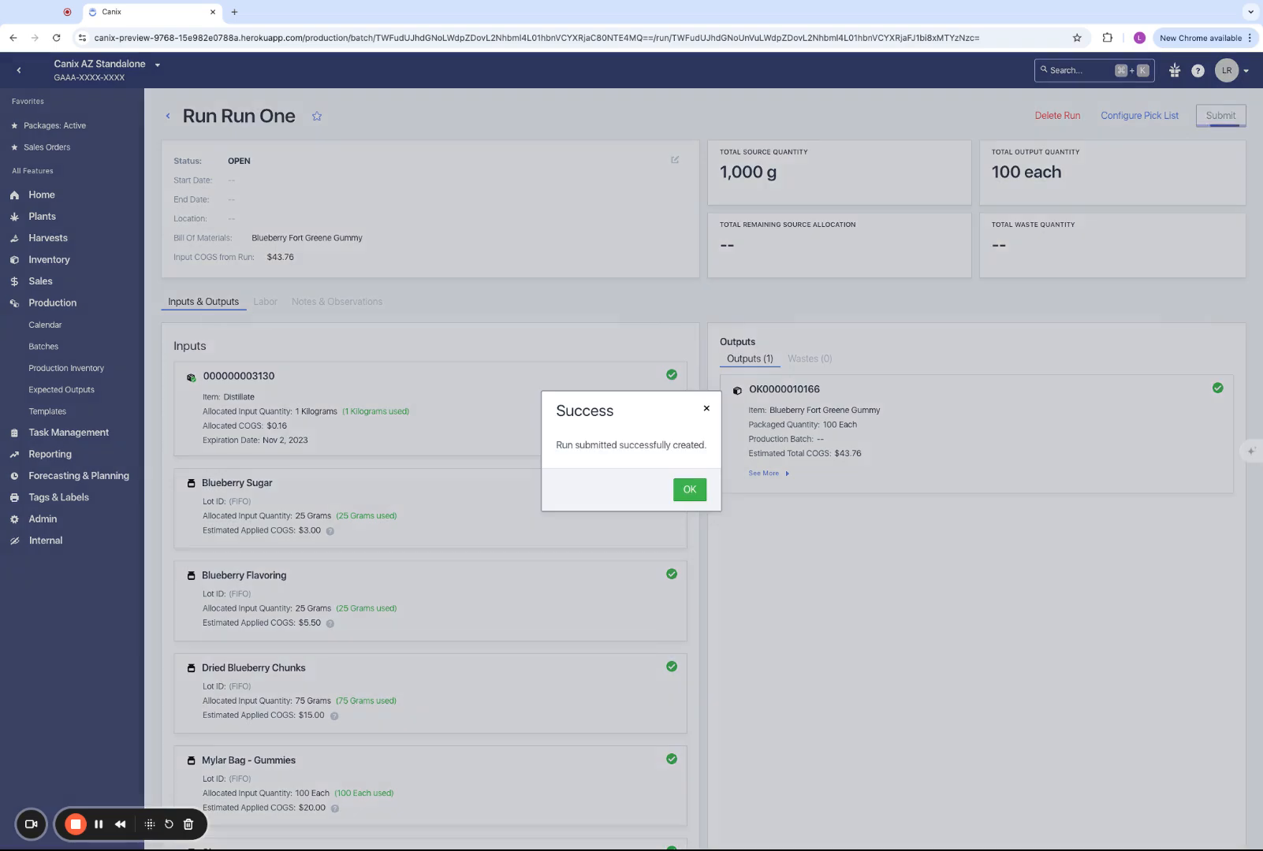
{"action": "left_click", "coordinate": [686, 494]}
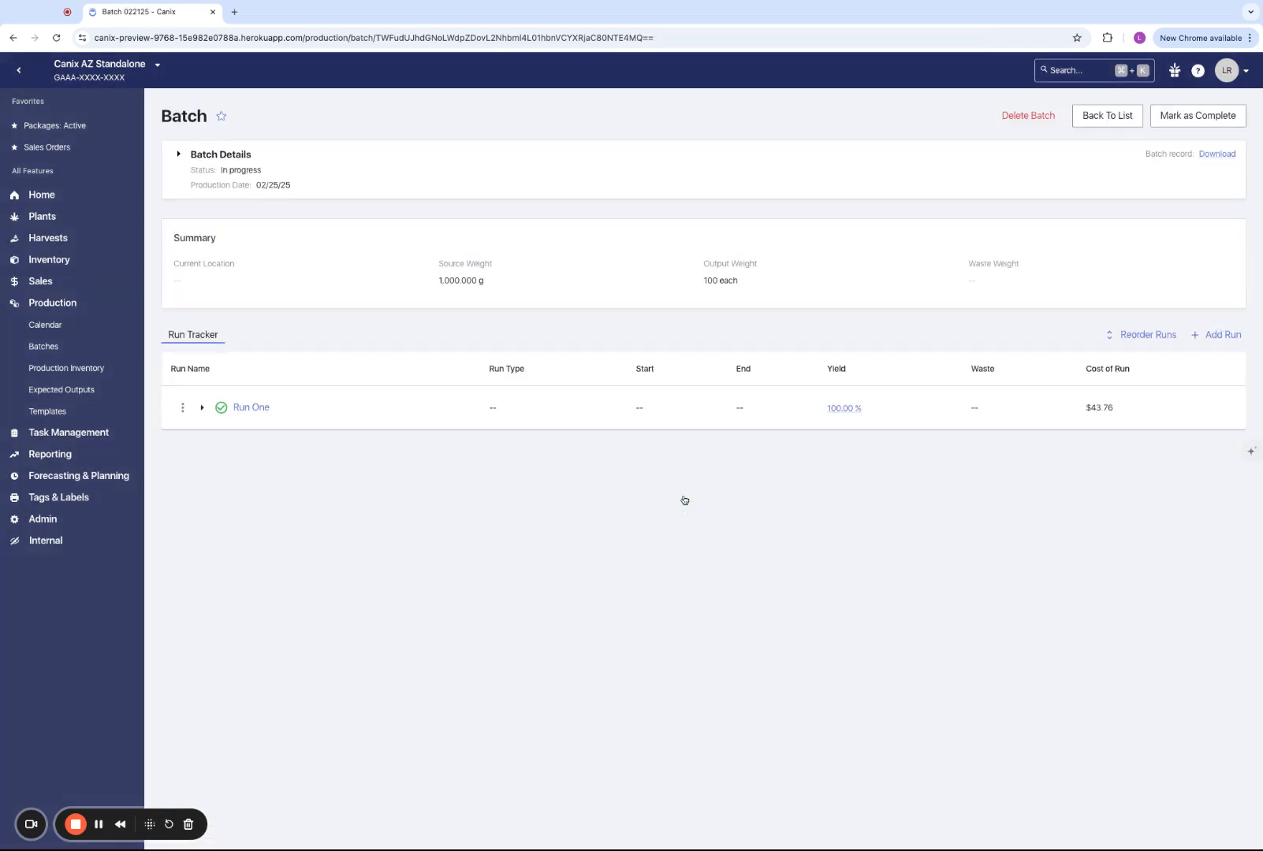
- Compare Run One's estimated and actual quantities and its cost in the batch's run tracker, and check the submitted run's inputs and outputs
{"action": "left_click", "coordinate": [202, 407]}
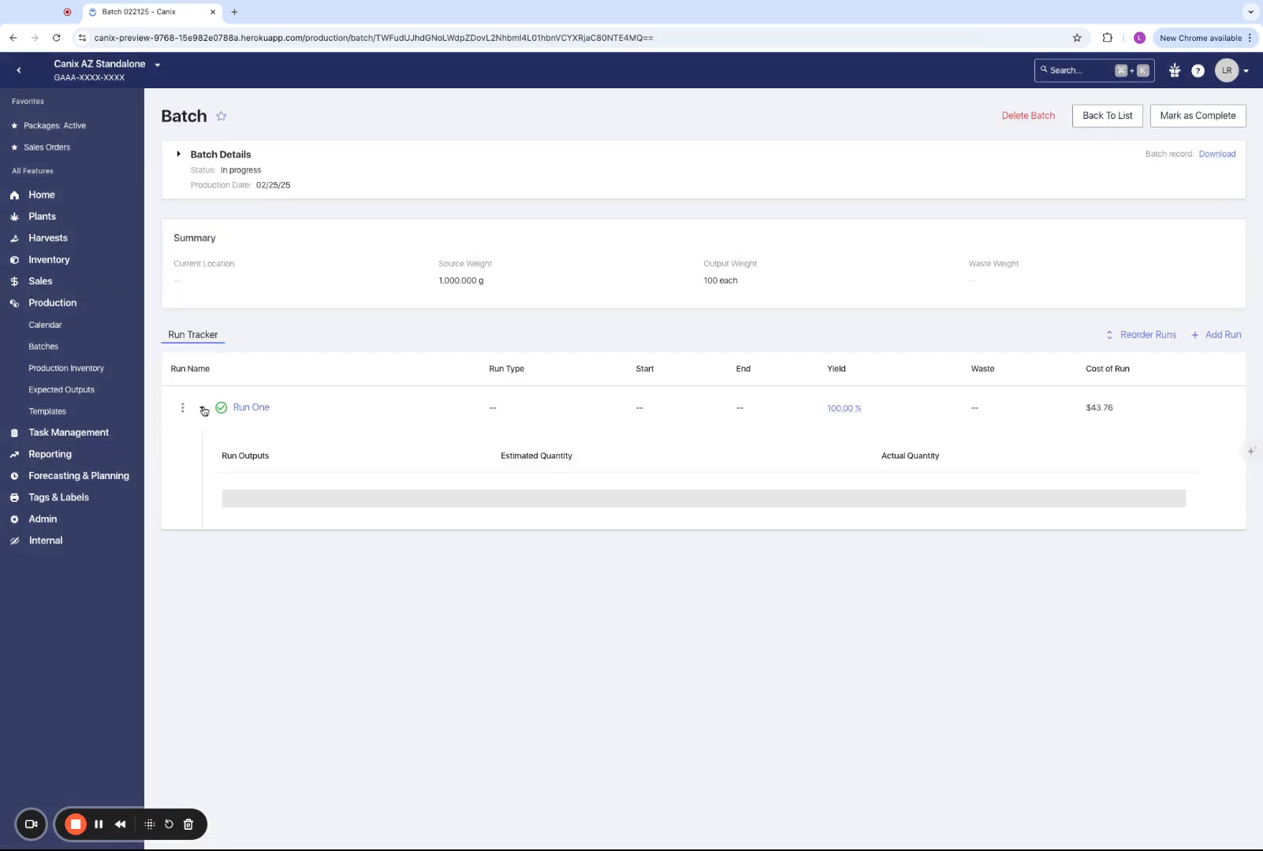
{"action": "scroll", "coordinate": [527, 524], "scroll_direction": "down", "scroll_amount": 1}
{"action": "scroll", "coordinate": [527, 525], "scroll_direction": "down", "scroll_amount": 2}
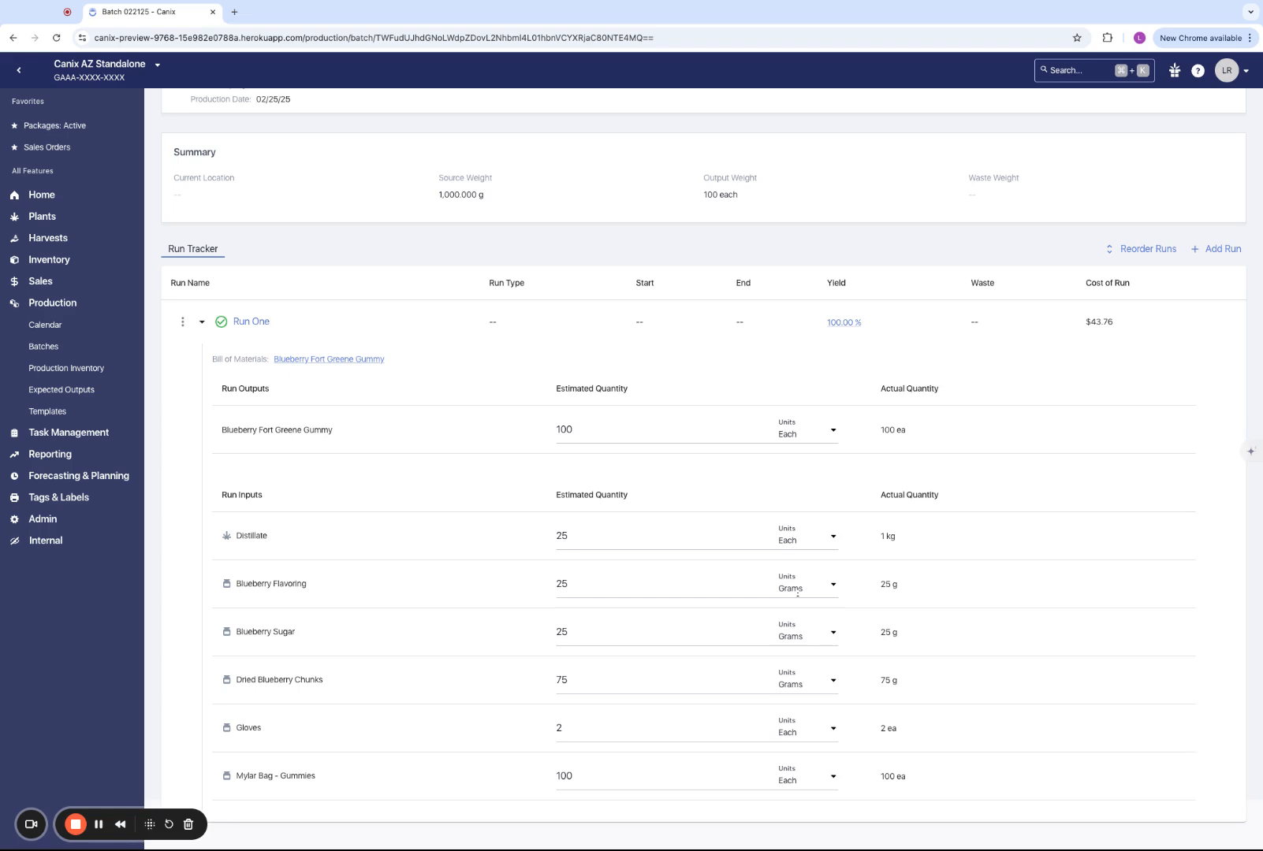
{"action": "scroll", "coordinate": [646, 450], "scroll_direction": "up", "scroll_amount": 1}
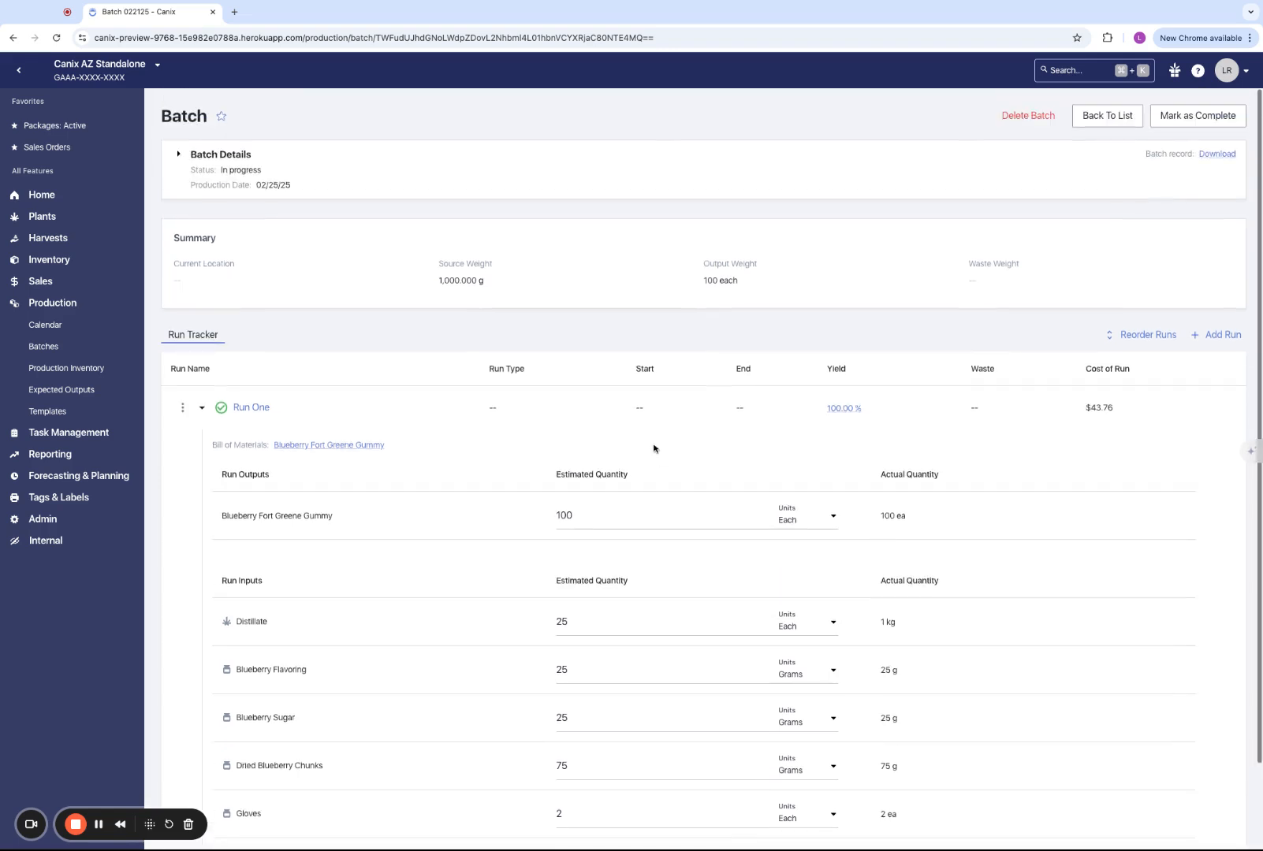
{"action": "left_click_drag", "start_coordinate": [1159, 435], "coordinate": [967, 372]}
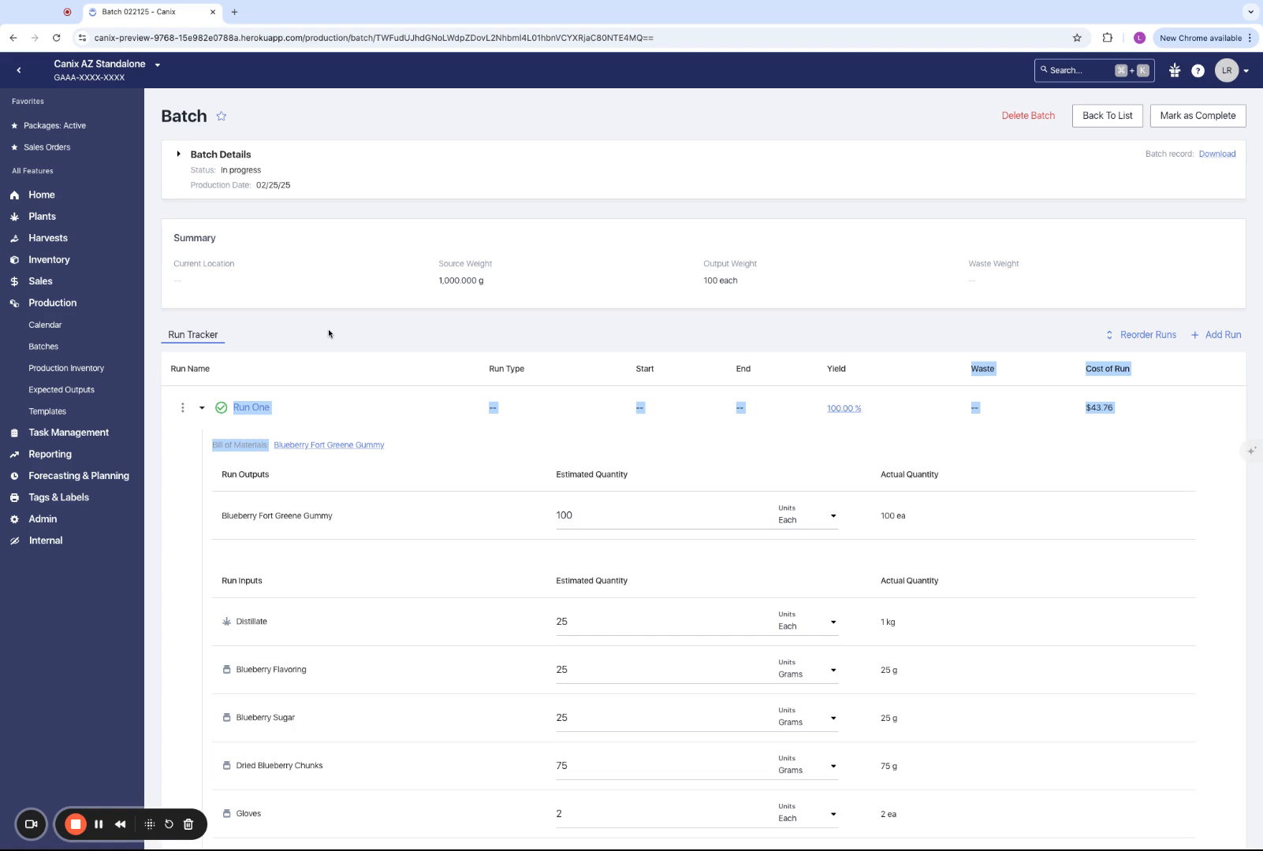
{"action": "left_click", "coordinate": [247, 408]}
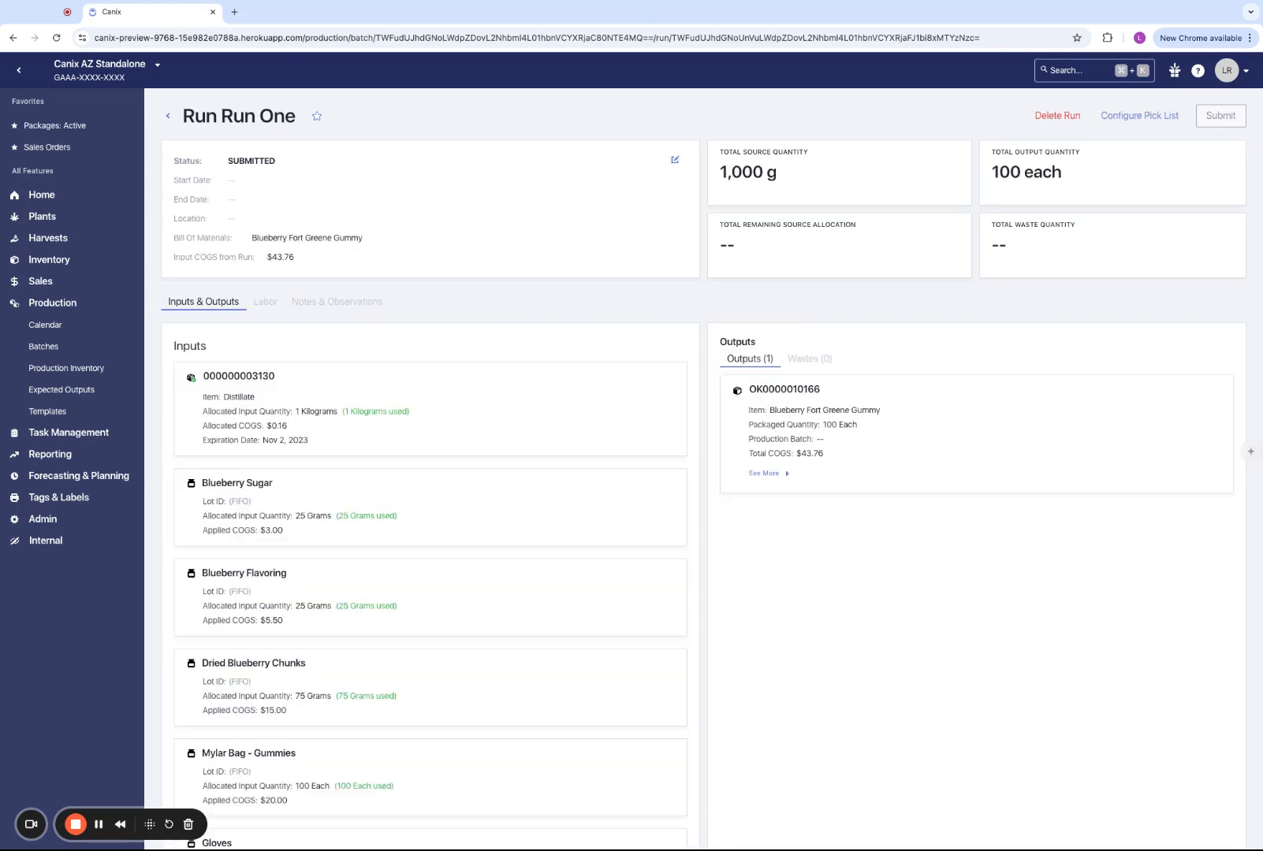
{"action": "left_click", "coordinate": [167, 119]}
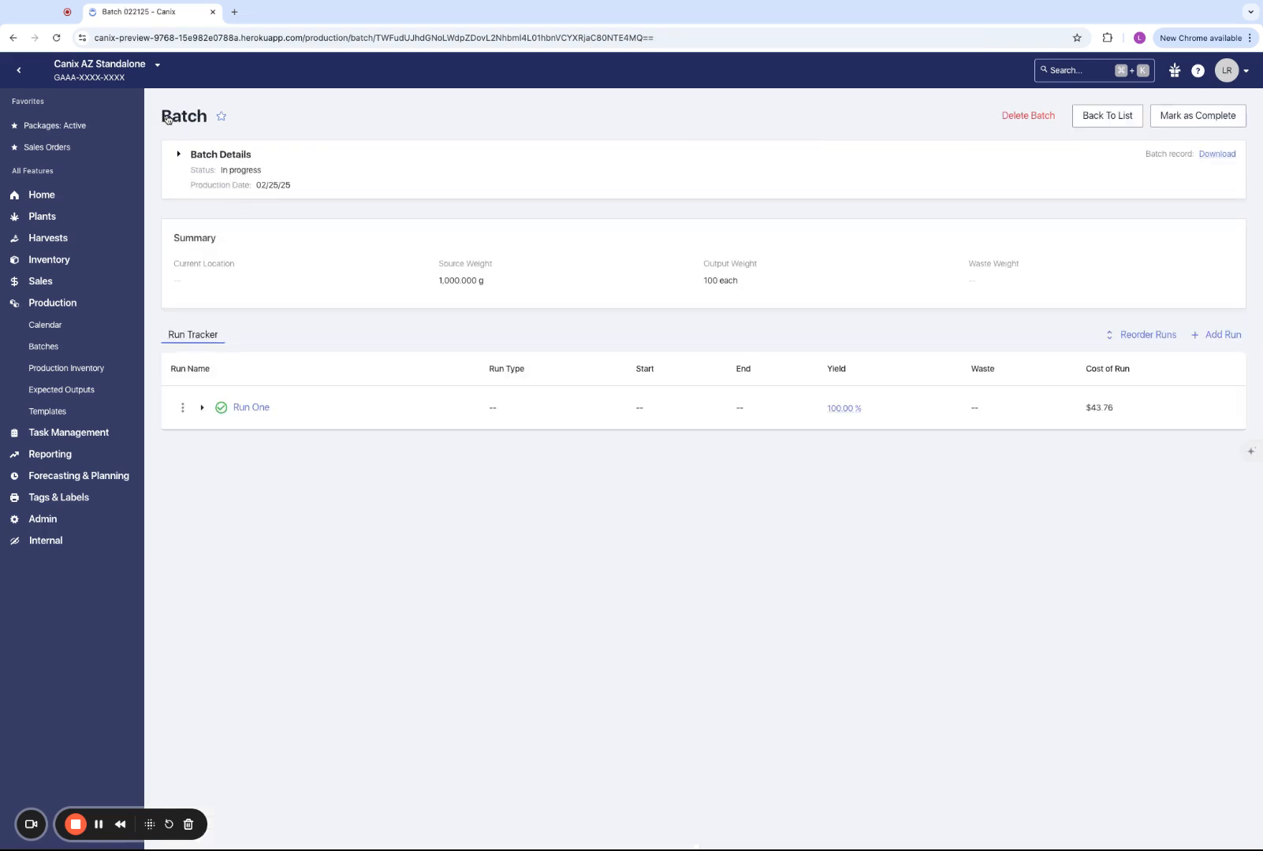
{"action": "left_click", "coordinate": [201, 407]}
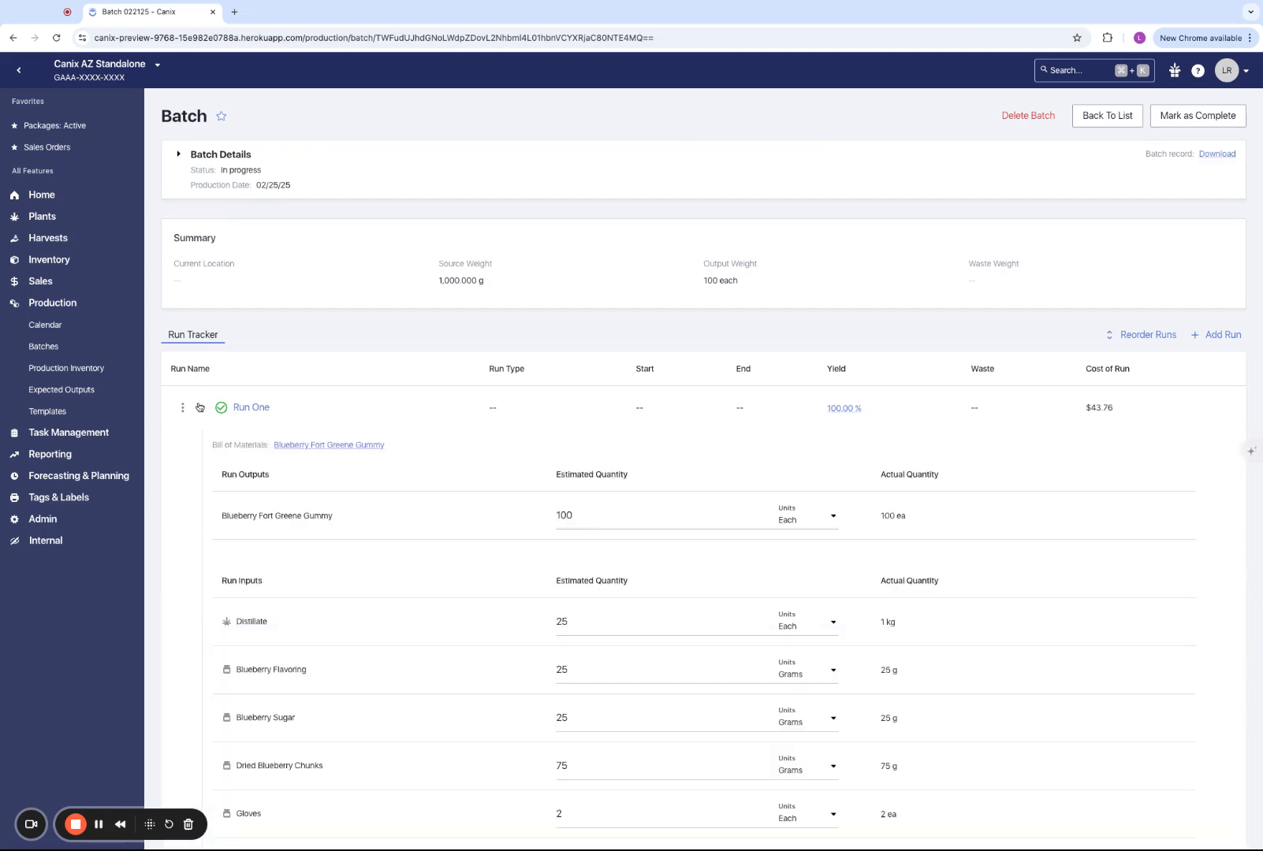